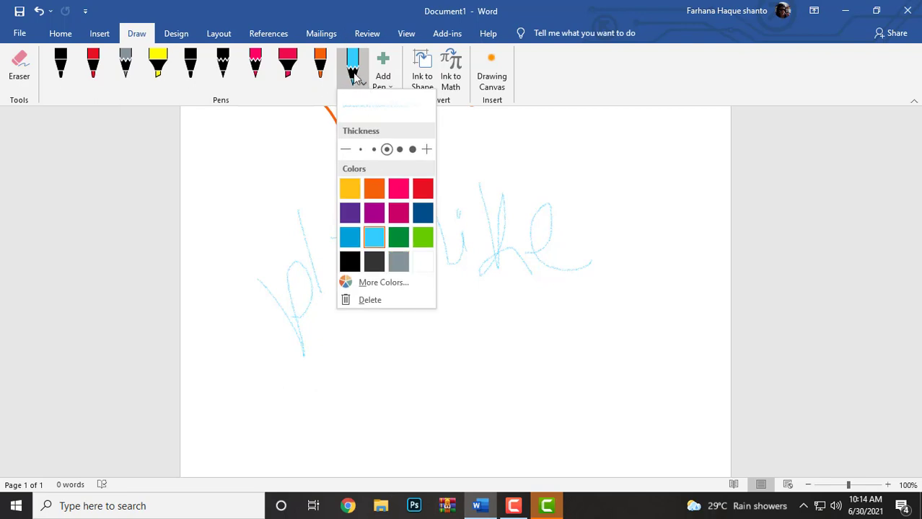
Step: Delete the light blue pencil, the orange pen and the pink pencil from the pen set
{"action": "left_click", "coordinate": [364, 85]}
{"action": "left_click", "coordinate": [355, 83]}
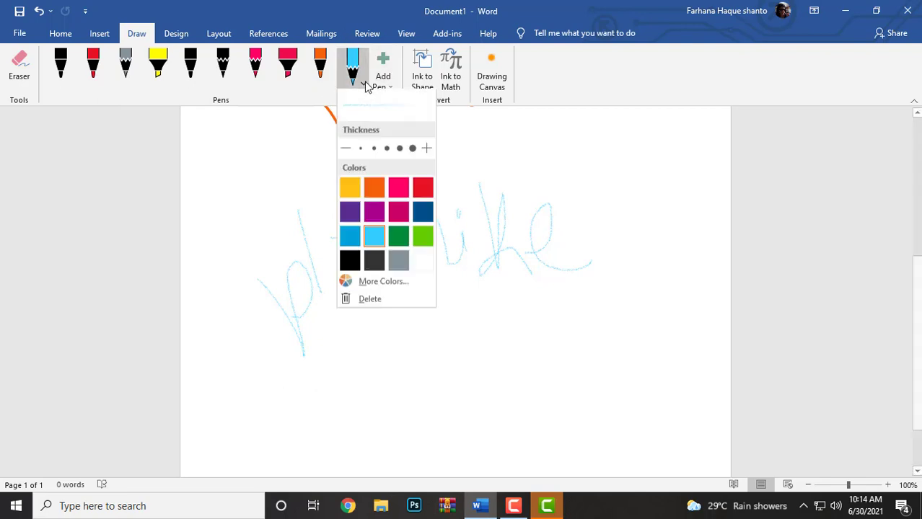
{"action": "left_click", "coordinate": [368, 299]}
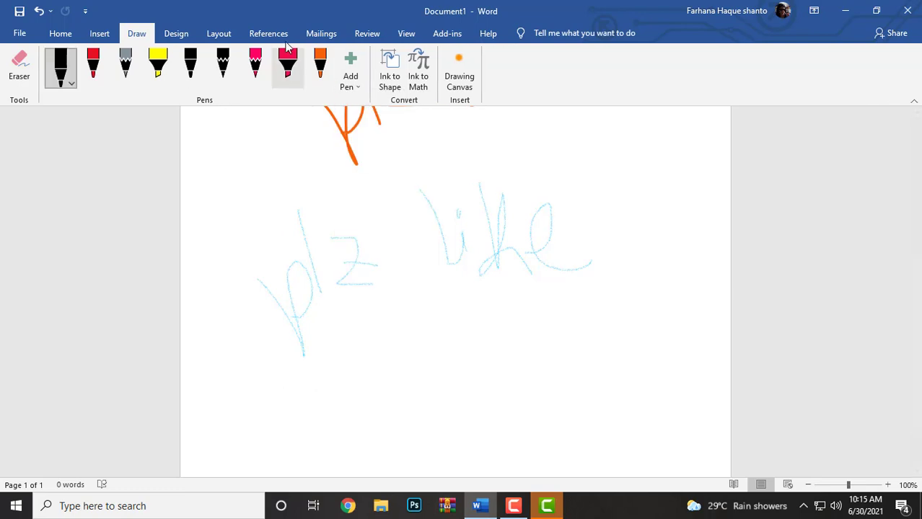
{"action": "left_click", "coordinate": [326, 79]}
{"action": "left_click", "coordinate": [329, 82]}
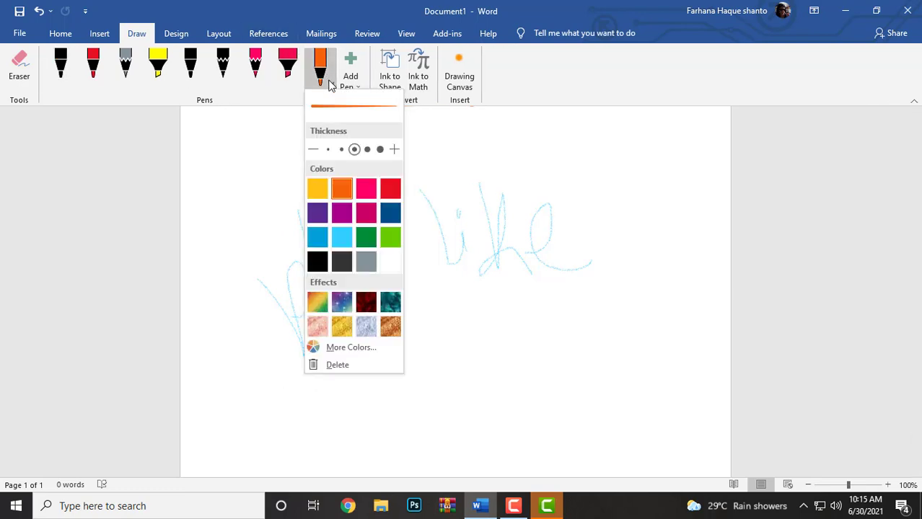
{"action": "left_click", "coordinate": [329, 366]}
{"action": "left_click", "coordinate": [257, 72]}
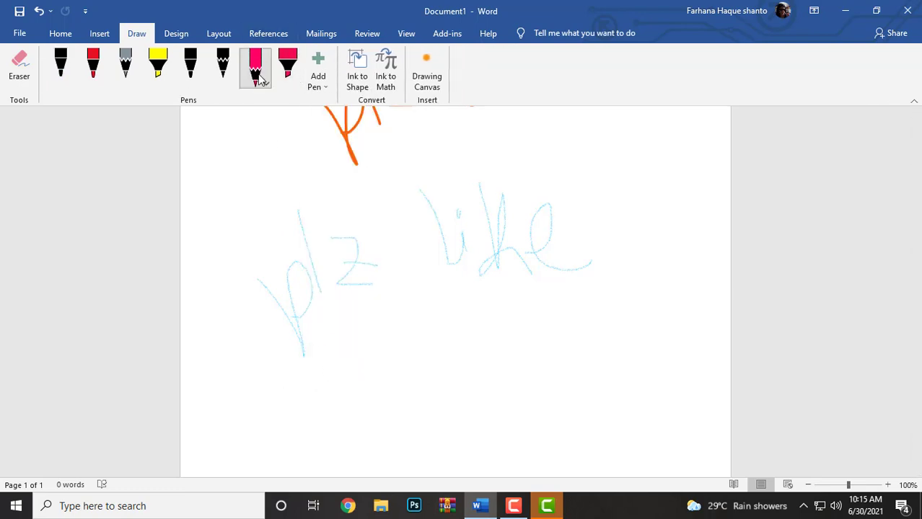
{"action": "left_click", "coordinate": [267, 85]}
{"action": "left_click", "coordinate": [274, 300]}
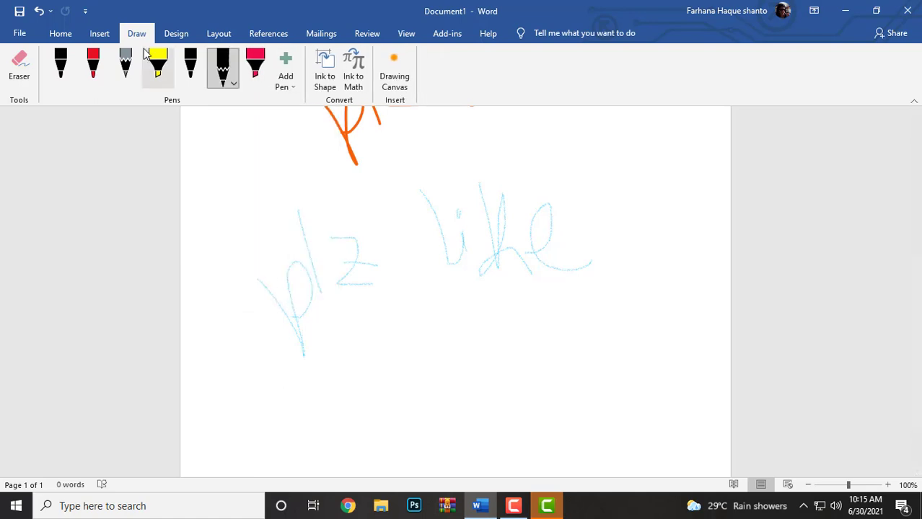
Step: Change the red pen to the starry blue-purple effect and handwrite "Skill Lab" with it below "plz like"
{"action": "left_click", "coordinate": [90, 76]}
{"action": "left_click", "coordinate": [92, 76]}
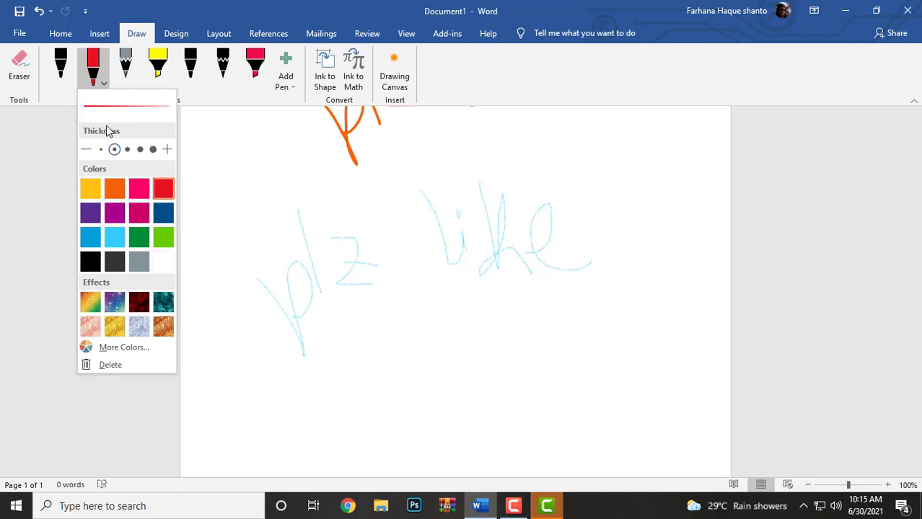
{"action": "left_click", "coordinate": [113, 303]}
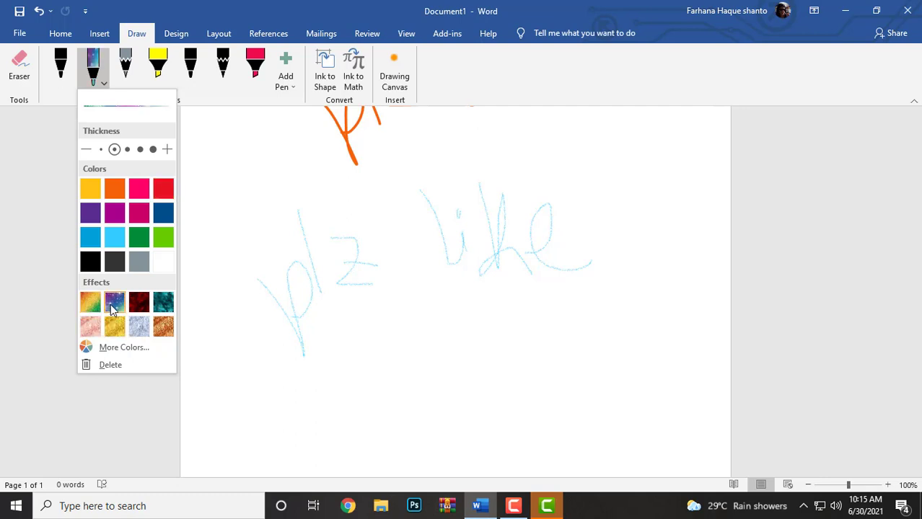
{"action": "scroll", "coordinate": [282, 240], "scroll_direction": "down", "scroll_amount": 2}
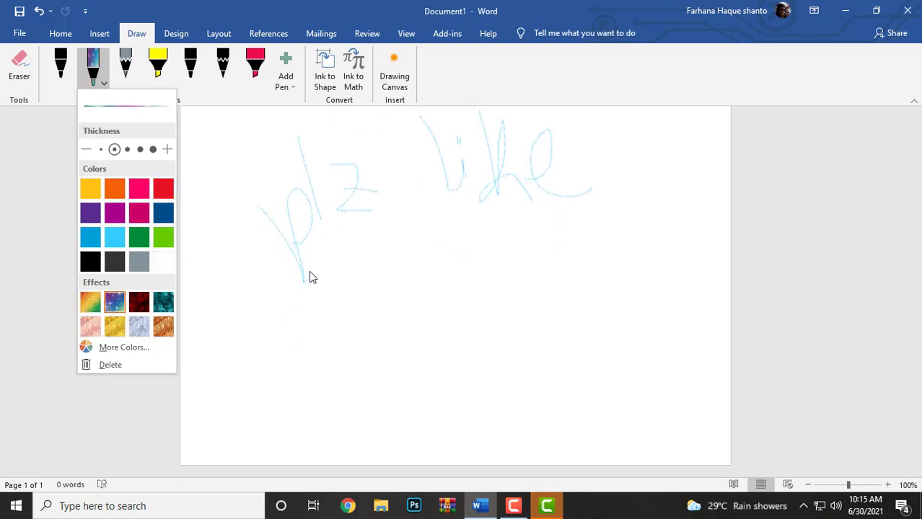
{"action": "left_click", "coordinate": [290, 342]}
{"action": "left_click_drag", "start_coordinate": [293, 334], "coordinate": [322, 369]}
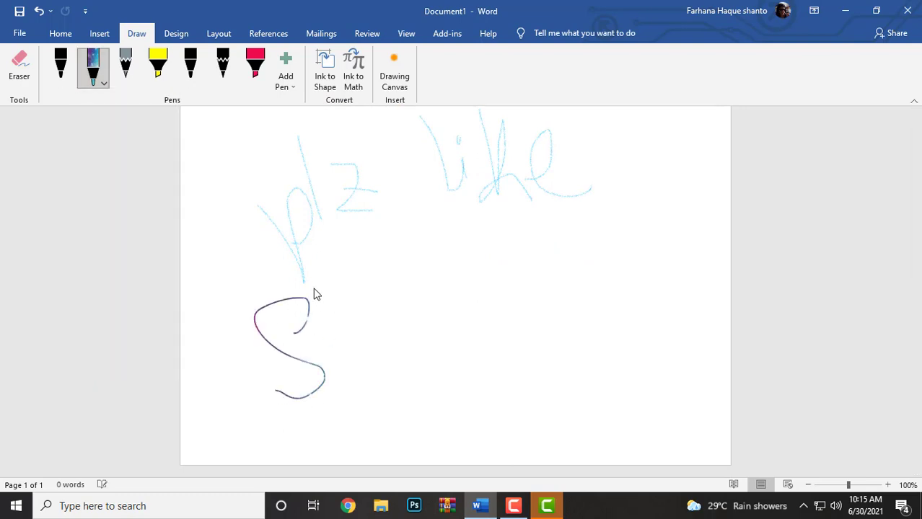
{"action": "mouse_move", "coordinate": [315, 290]}
{"action": "left_mouse_down"}
{"action": "mouse_move", "coordinate": [343, 324]}
{"action": "mouse_move", "coordinate": [346, 362]}
{"action": "mouse_move", "coordinate": [423, 390]}
{"action": "left_mouse_up"}
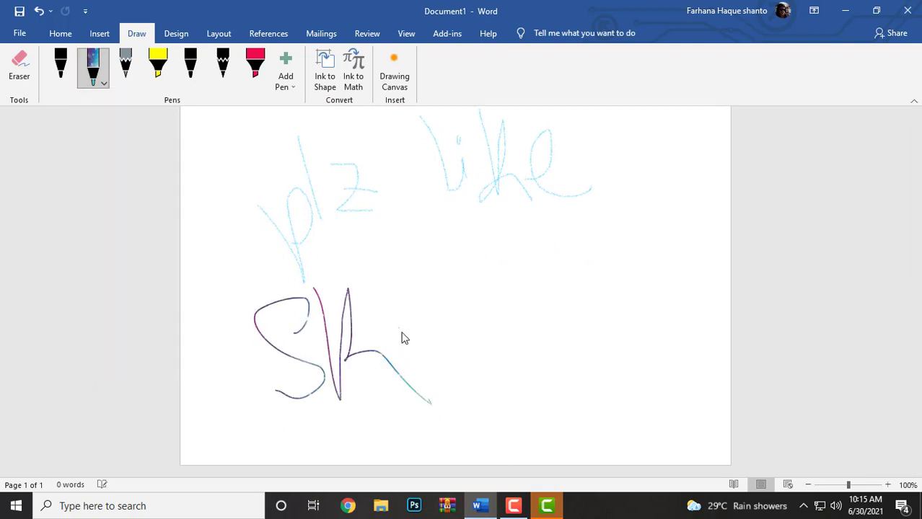
{"action": "left_click_drag", "start_coordinate": [400, 329], "coordinate": [423, 384]}
{"action": "left_click_drag", "start_coordinate": [401, 276], "coordinate": [445, 396]}
{"action": "left_click_drag", "start_coordinate": [425, 271], "coordinate": [461, 385]}
{"action": "mouse_move", "coordinate": [465, 252]}
{"action": "left_mouse_down"}
{"action": "mouse_move", "coordinate": [483, 370]}
{"action": "mouse_move", "coordinate": [648, 303]}
{"action": "mouse_move", "coordinate": [679, 316]}
{"action": "left_mouse_up"}
{"action": "mouse_move", "coordinate": [636, 184]}
{"action": "left_mouse_down"}
{"action": "mouse_move", "coordinate": [673, 243]}
{"action": "mouse_move", "coordinate": [674, 287]}
{"action": "left_mouse_up"}
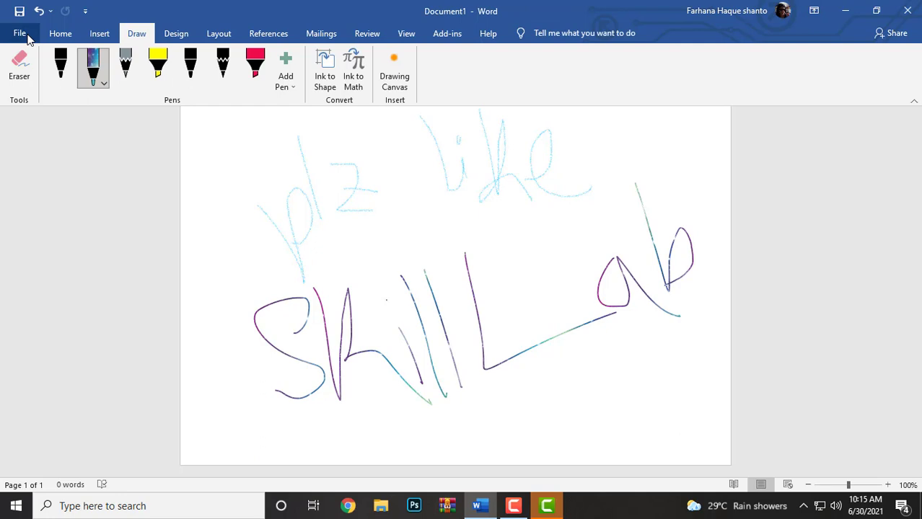
Step: Highlight the handwritten "Thank you" with the yellow highlighter
{"action": "left_click", "coordinate": [93, 80]}
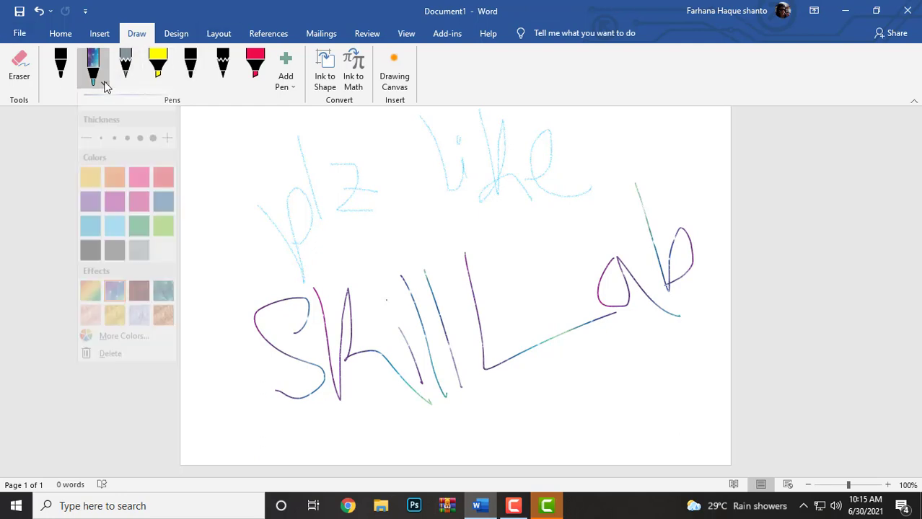
{"action": "left_click", "coordinate": [159, 72]}
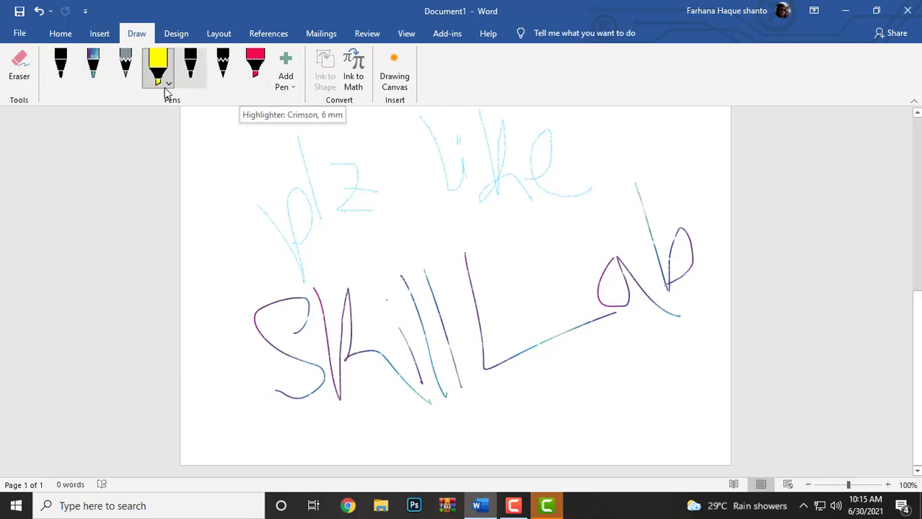
{"action": "scroll", "coordinate": [331, 263], "scroll_direction": "up", "scroll_amount": 5}
{"action": "scroll", "coordinate": [331, 263], "scroll_direction": "up", "scroll_amount": 3}
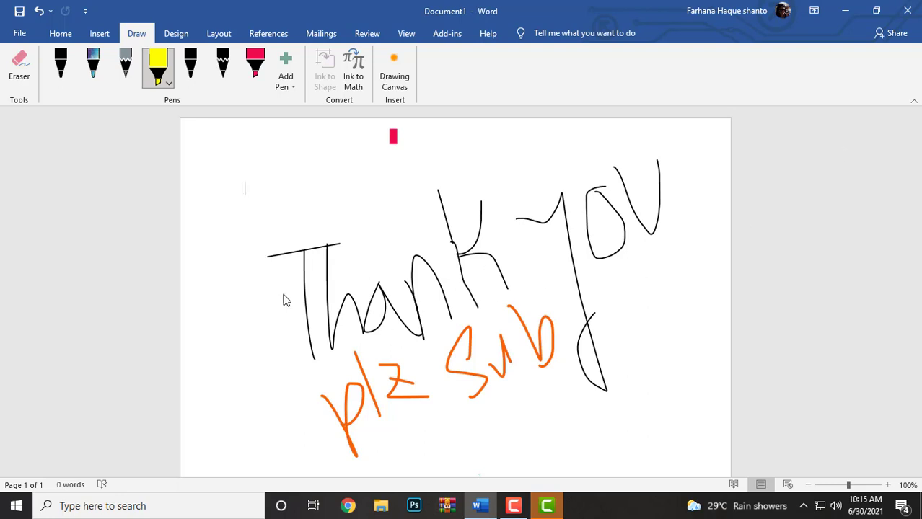
{"action": "mouse_move", "coordinate": [258, 274]}
{"action": "left_mouse_down"}
{"action": "mouse_move", "coordinate": [394, 261]}
{"action": "mouse_move", "coordinate": [673, 187]}
{"action": "mouse_move", "coordinate": [259, 329]}
{"action": "mouse_move", "coordinate": [644, 210]}
{"action": "mouse_move", "coordinate": [203, 310]}
{"action": "left_mouse_up"}
{"action": "mouse_move", "coordinate": [518, 232]}
{"action": "left_mouse_down"}
{"action": "mouse_move", "coordinate": [506, 199]}
{"action": "mouse_move", "coordinate": [231, 289]}
{"action": "mouse_move", "coordinate": [595, 278]}
{"action": "mouse_move", "coordinate": [490, 290]}
{"action": "left_mouse_up"}
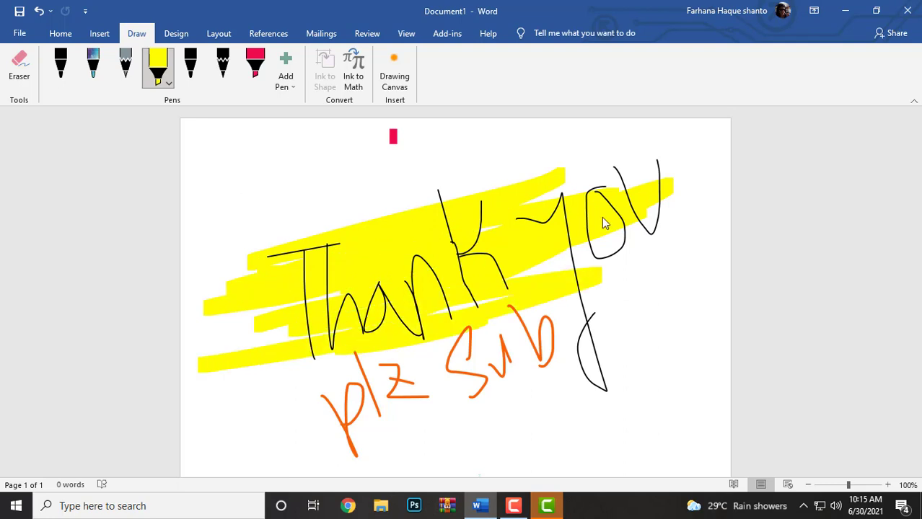
{"action": "mouse_move", "coordinate": [684, 194]}
{"action": "left_mouse_down"}
{"action": "mouse_move", "coordinate": [509, 275]}
{"action": "mouse_move", "coordinate": [566, 328]}
{"action": "left_mouse_up"}
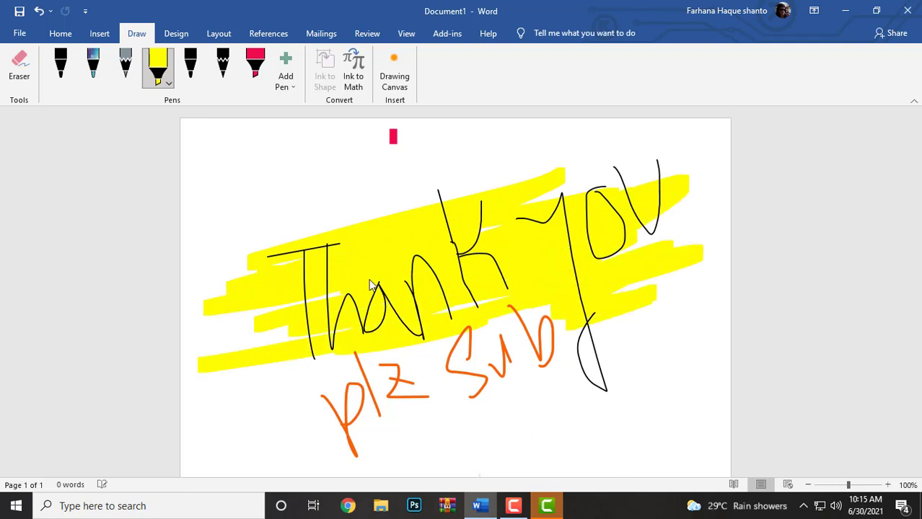
Step: Erase the yellow highlighting behind "Thank you" and the small pink mark above it
{"action": "scroll", "coordinate": [217, 165], "scroll_direction": "down", "scroll_amount": 3}
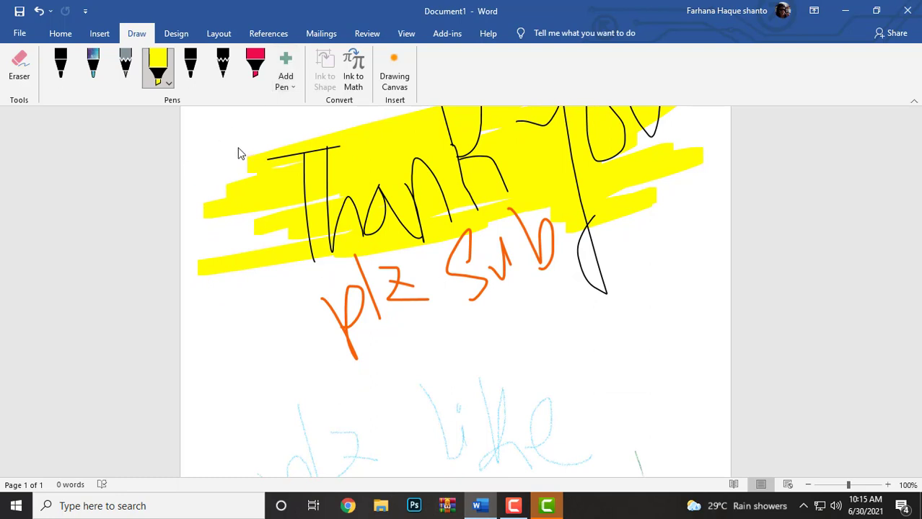
{"action": "left_click", "coordinate": [20, 65]}
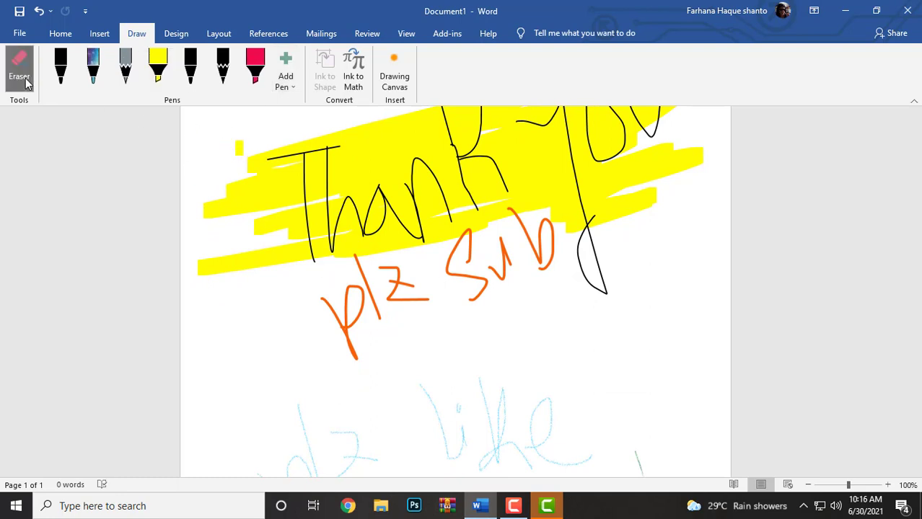
{"action": "scroll", "coordinate": [339, 180], "scroll_direction": "up", "scroll_amount": 3}
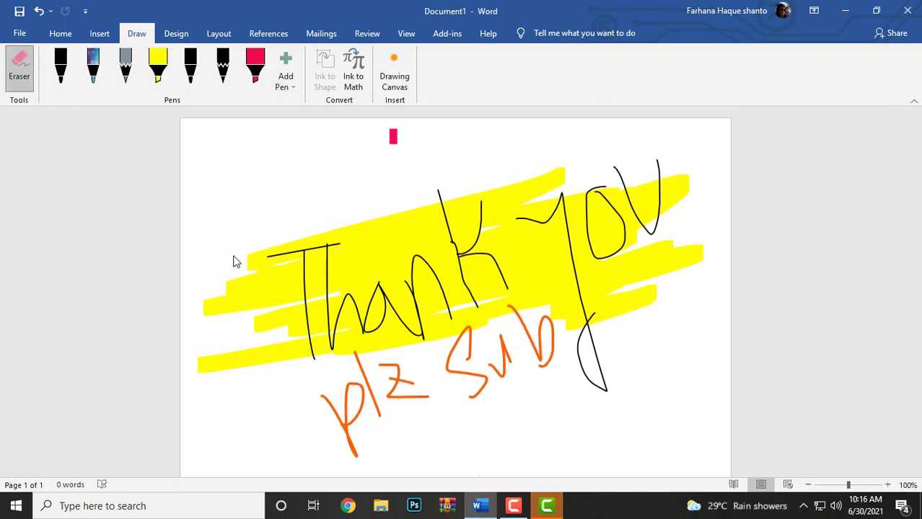
{"action": "left_click_drag", "start_coordinate": [232, 323], "coordinate": [229, 361]}
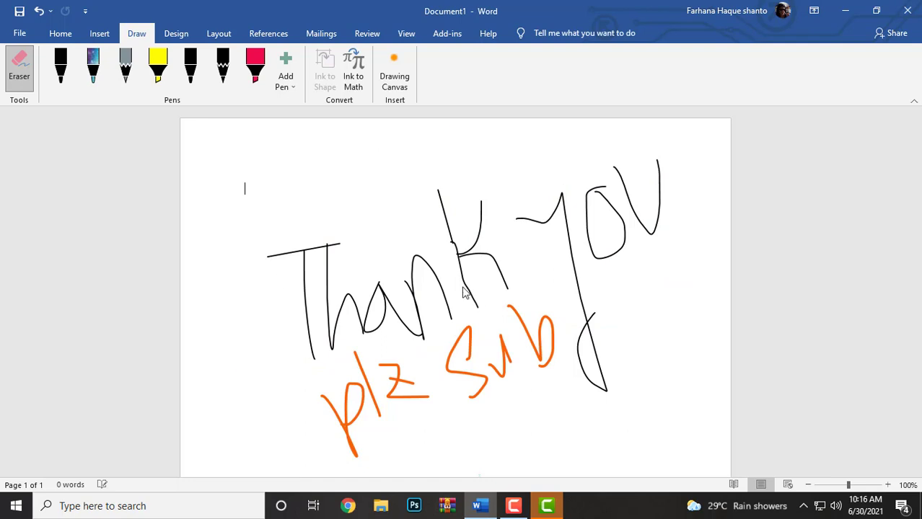
Step: Erase all strokes of the light blue handwritten "plz like" above "Skill Lab"
{"action": "scroll", "coordinate": [495, 285], "scroll_direction": "down", "scroll_amount": 10}
{"action": "left_click_drag", "start_coordinate": [606, 183], "coordinate": [223, 227]}
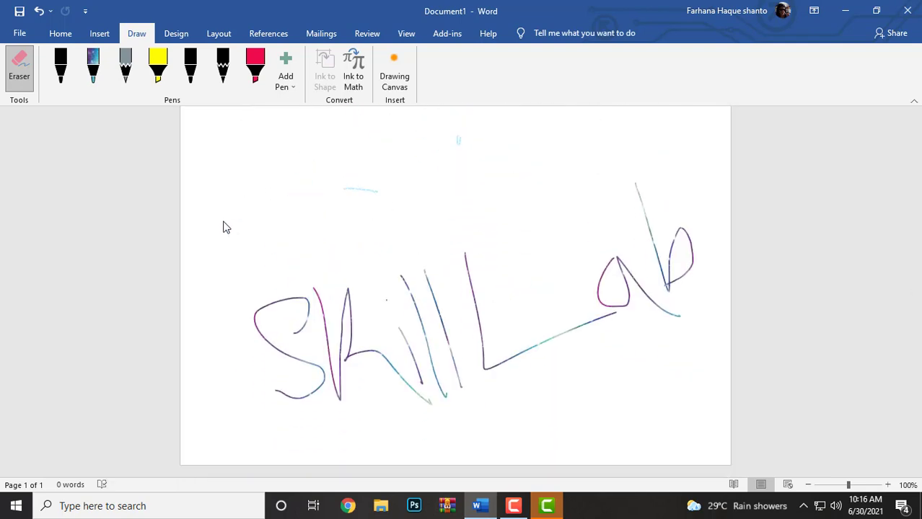
{"action": "left_click_drag", "start_coordinate": [383, 213], "coordinate": [327, 207]}
Step: Turn on Ink to Shape and draw a circle above the "Sk" of "Skill Lab" with the starry blue-purple pen
{"action": "left_click", "coordinate": [350, 83]}
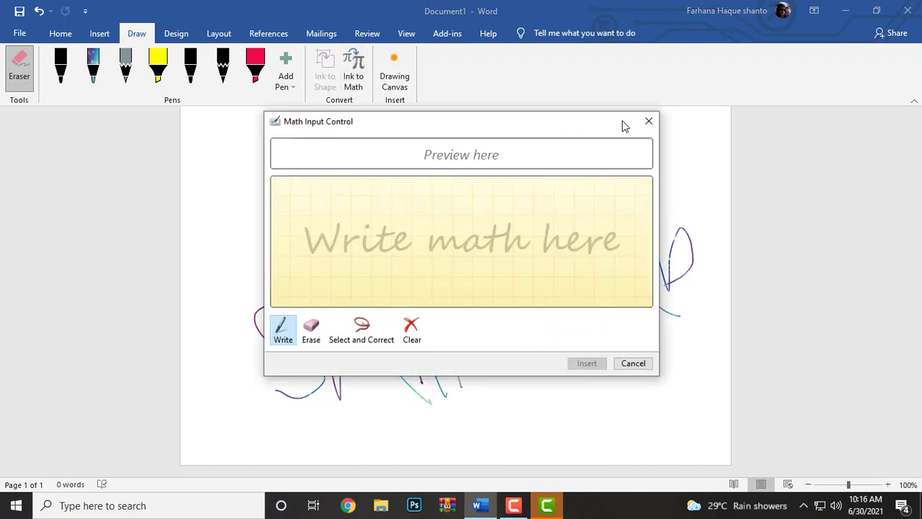
{"action": "left_click", "coordinate": [649, 122]}
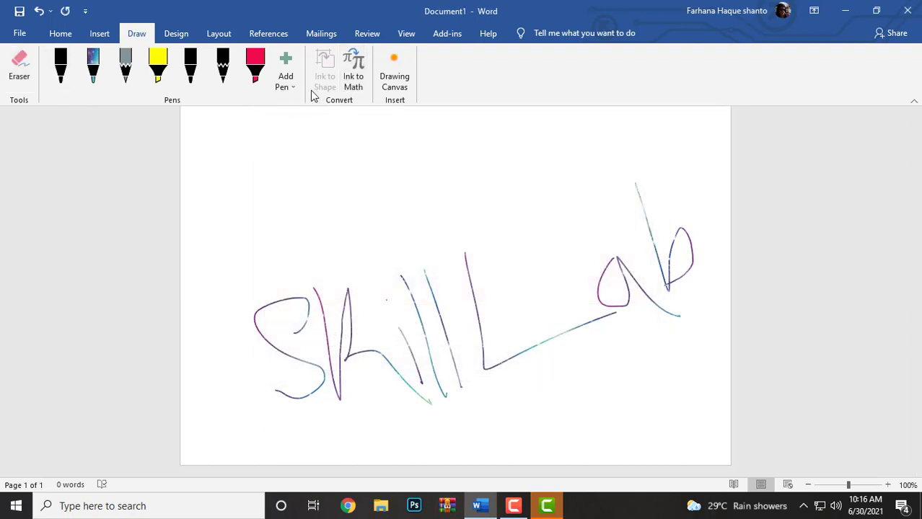
{"action": "left_click", "coordinate": [99, 78]}
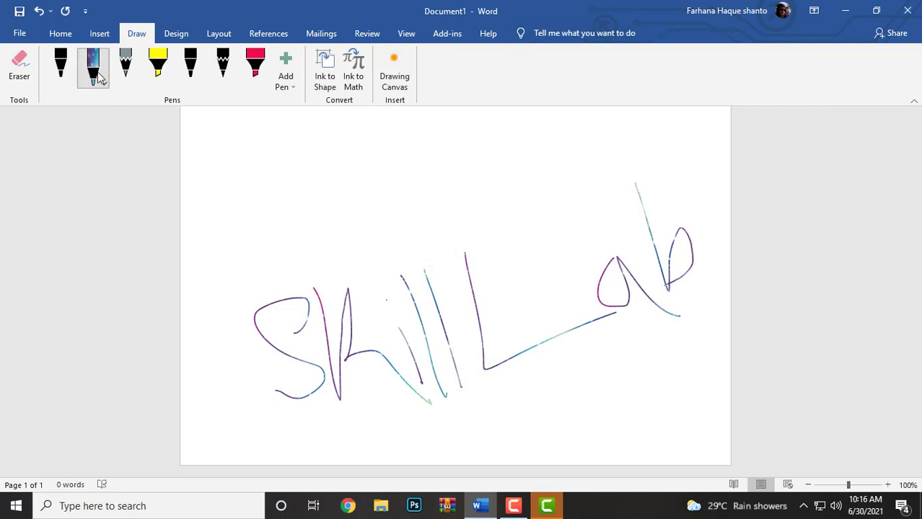
{"action": "left_click", "coordinate": [336, 80]}
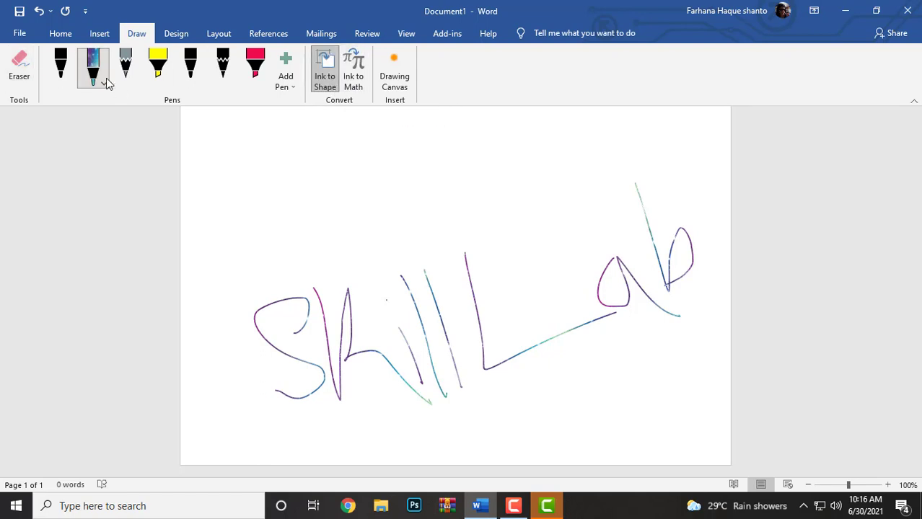
{"action": "left_click", "coordinate": [326, 83]}
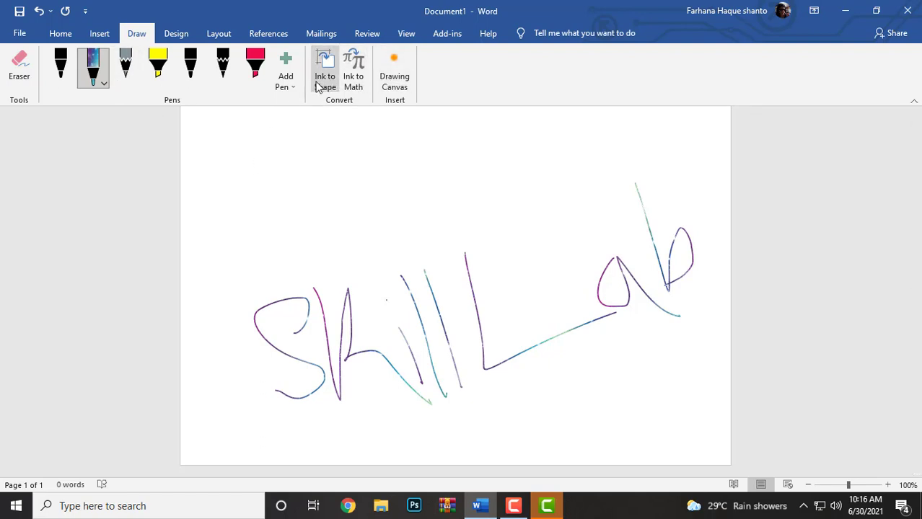
{"action": "left_click", "coordinate": [331, 85]}
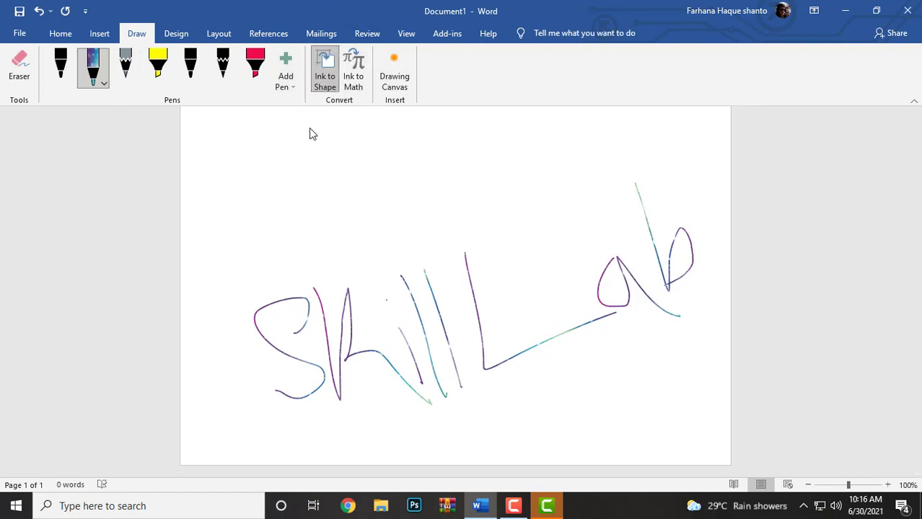
{"action": "mouse_move", "coordinate": [316, 176]}
{"action": "left_mouse_down"}
{"action": "mouse_move", "coordinate": [253, 212]}
{"action": "mouse_move", "coordinate": [319, 251]}
{"action": "mouse_move", "coordinate": [310, 189]}
{"action": "left_mouse_up"}
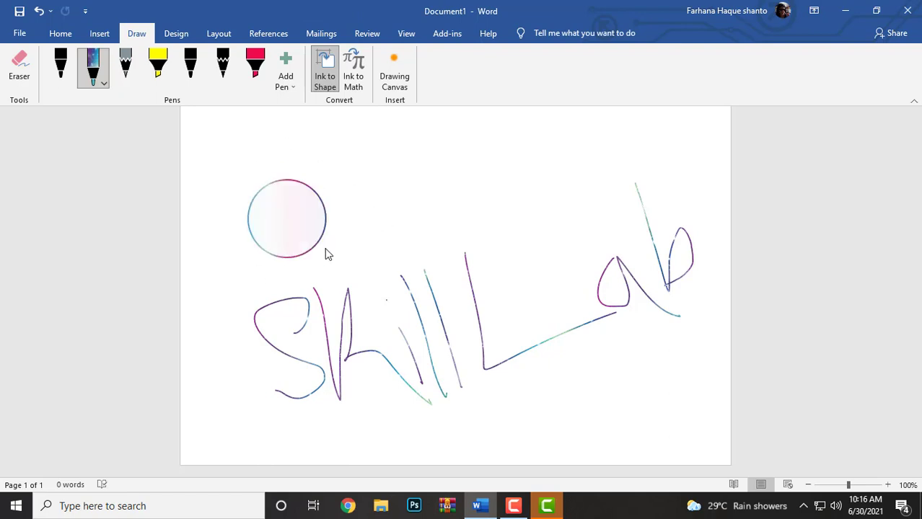
Step: Turn off Ink to Shape and draw a freehand loop beside the circle with the pen changed to the gold effect
{"action": "left_click", "coordinate": [324, 76]}
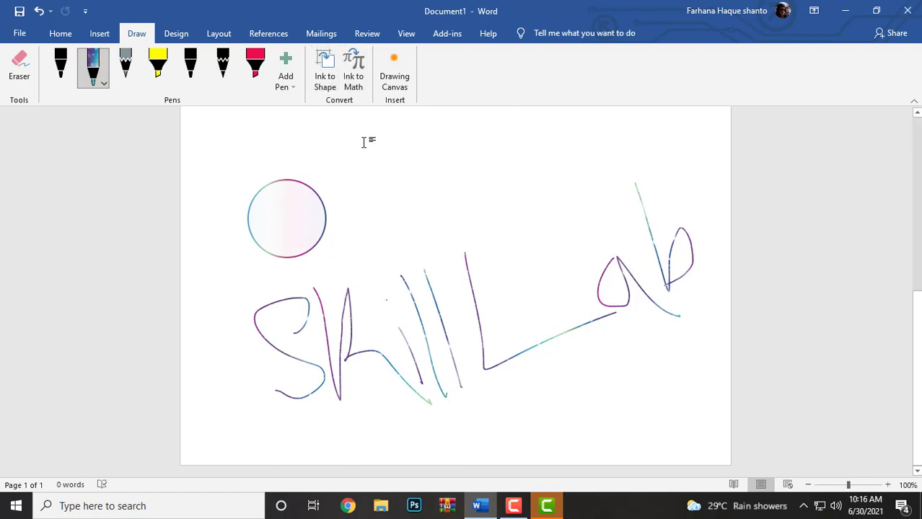
{"action": "scroll", "coordinate": [428, 170], "scroll_direction": "up", "scroll_amount": 6}
{"action": "scroll", "coordinate": [376, 218], "scroll_direction": "down", "scroll_amount": 6}
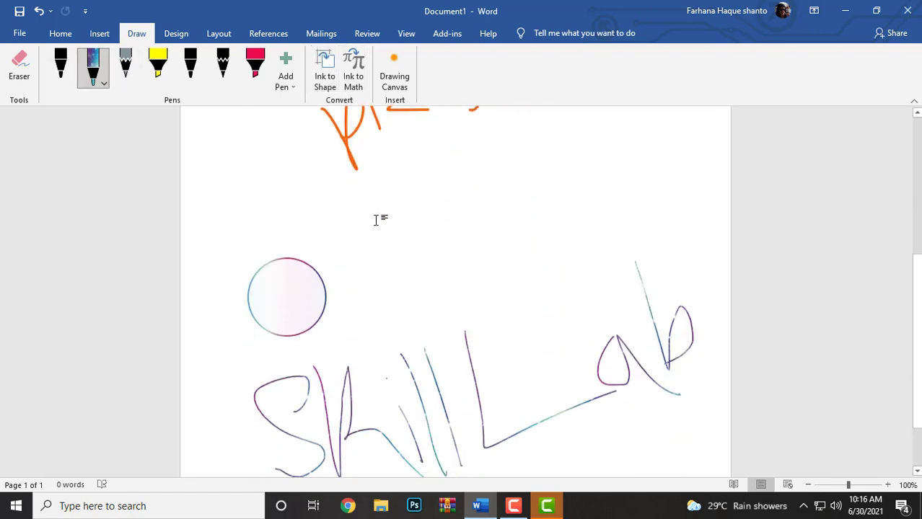
{"action": "left_click", "coordinate": [100, 82]}
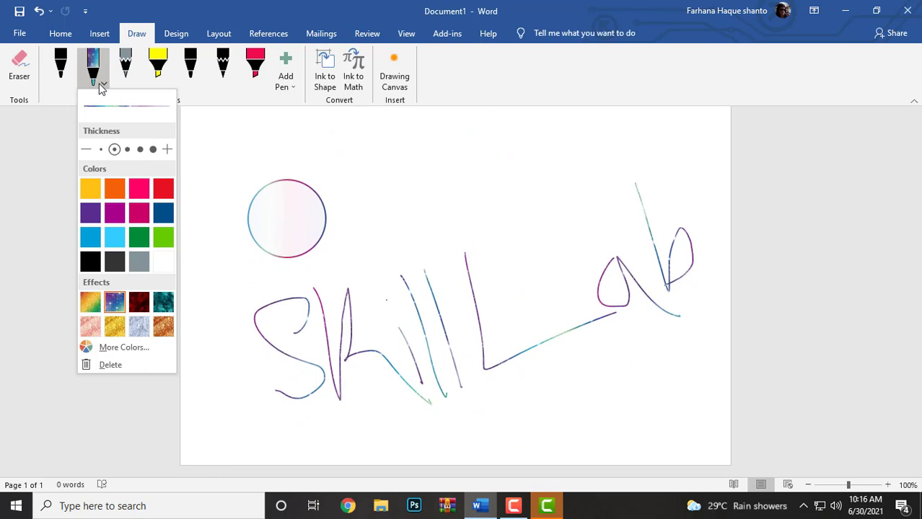
{"action": "left_click", "coordinate": [117, 328]}
{"action": "left_click", "coordinate": [463, 183]}
{"action": "left_click_drag", "start_coordinate": [460, 176], "coordinate": [379, 189]}
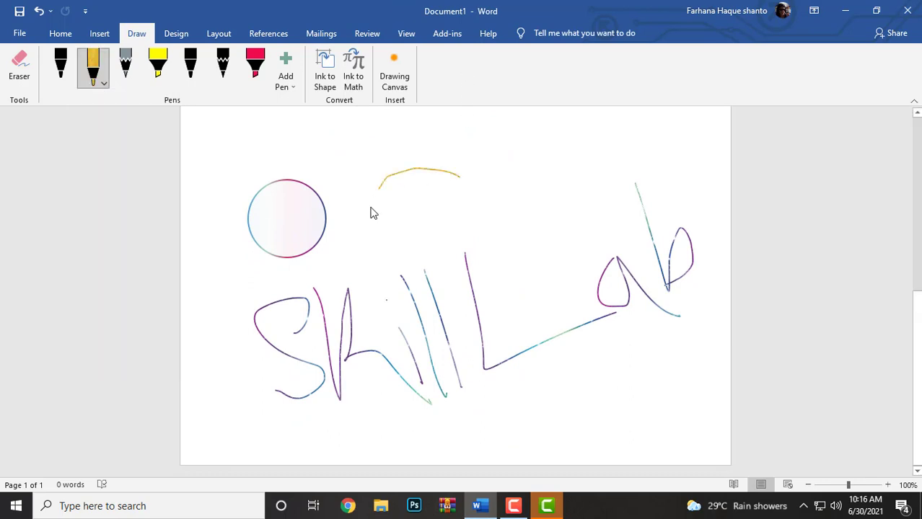
{"action": "left_click_drag", "start_coordinate": [459, 231], "coordinate": [452, 173]}
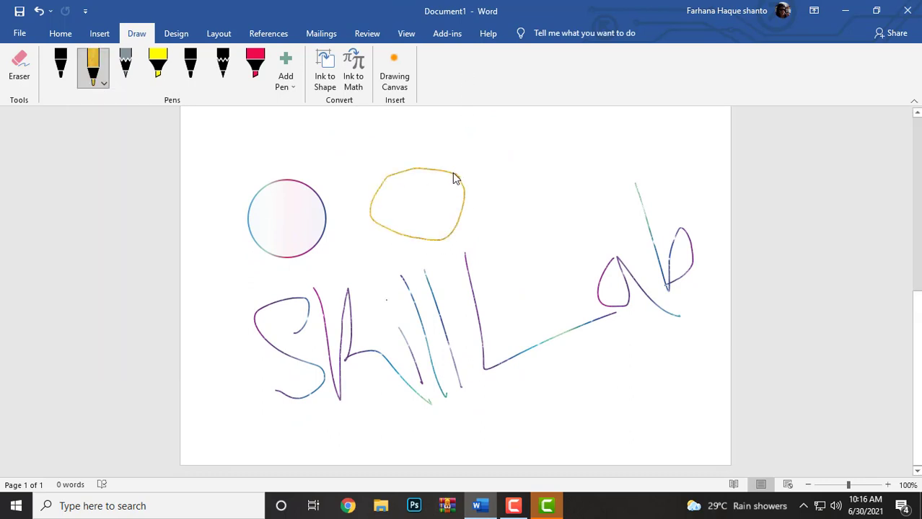
Step: Turn Ink to Shape back on and draw a gold circle to the right of the freehand loop
{"action": "left_click", "coordinate": [324, 81]}
{"action": "left_click_drag", "start_coordinate": [542, 176], "coordinate": [499, 191]}
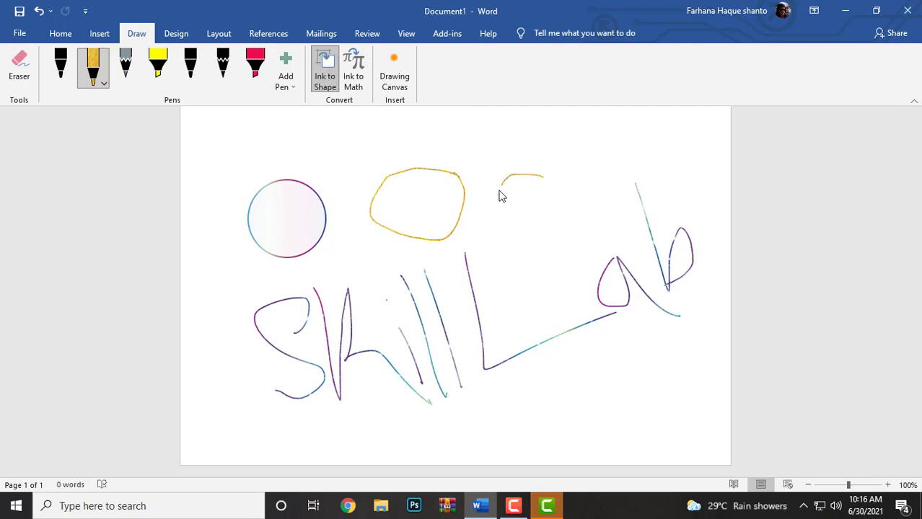
{"action": "left_click_drag", "start_coordinate": [556, 240], "coordinate": [543, 176]}
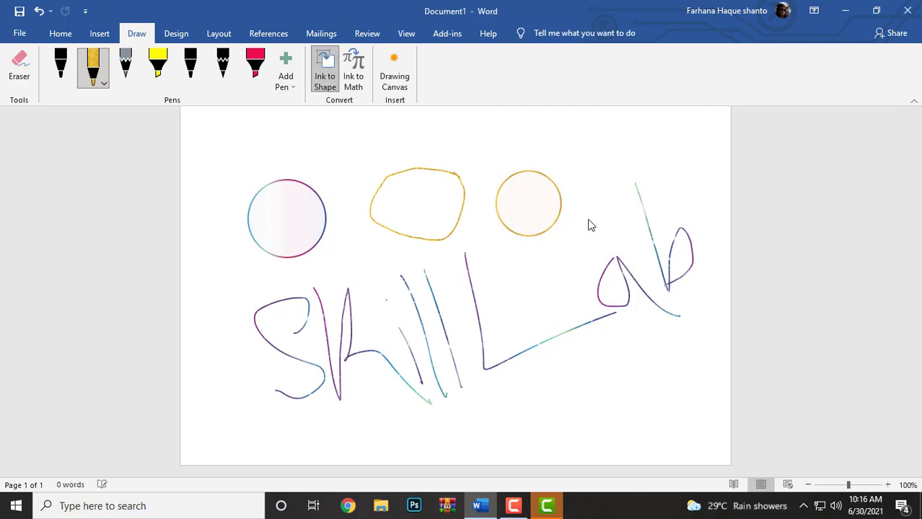
Step: Change the gold pen to the dark red effect and draw a rectangle, converted by Ink to Shape, beside the gold circle near "Lab"
{"action": "left_click", "coordinate": [121, 79]}
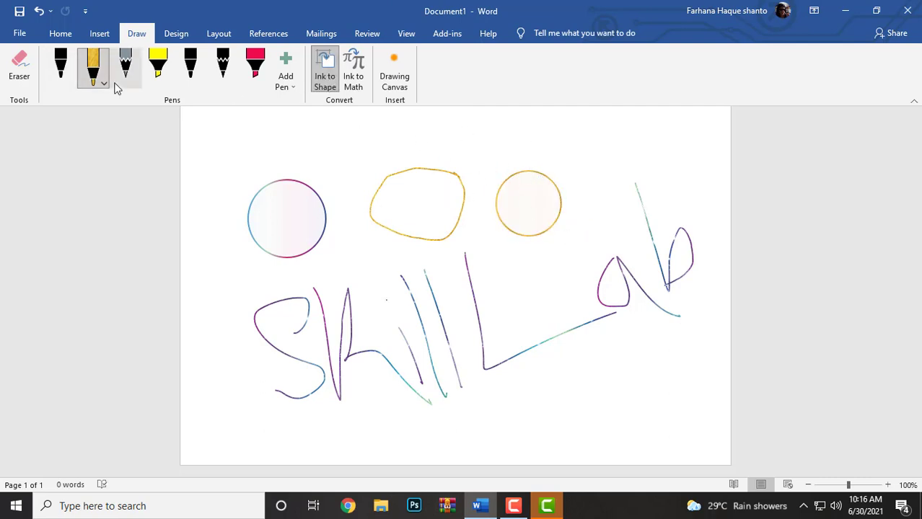
{"action": "left_click", "coordinate": [101, 81]}
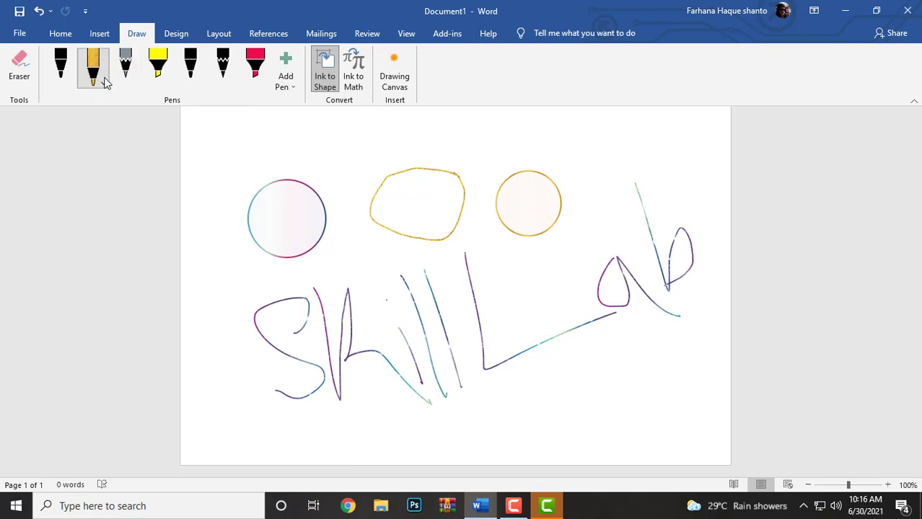
{"action": "left_click", "coordinate": [101, 78]}
{"action": "left_click", "coordinate": [139, 302]}
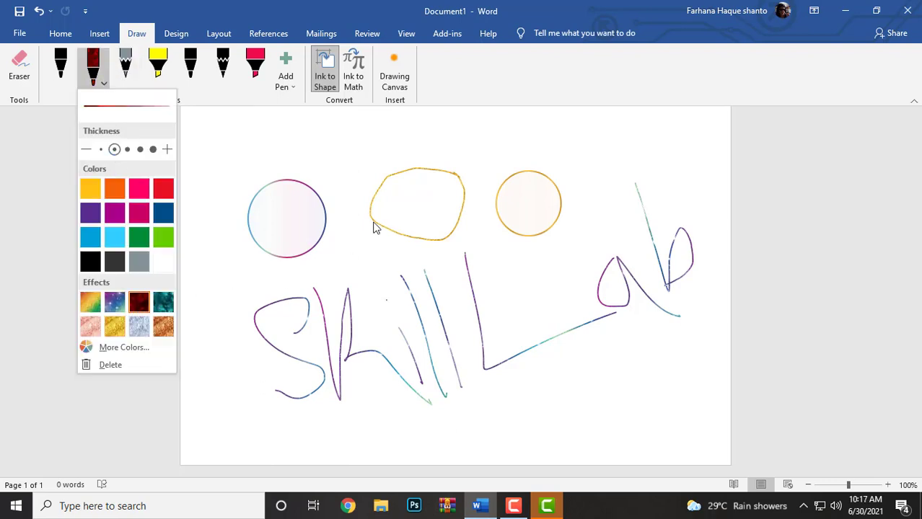
{"action": "left_click", "coordinate": [577, 121]}
{"action": "mouse_move", "coordinate": [577, 120]}
{"action": "left_mouse_down"}
{"action": "mouse_move", "coordinate": [625, 209]}
{"action": "mouse_move", "coordinate": [636, 118]}
{"action": "mouse_move", "coordinate": [577, 122]}
{"action": "left_mouse_up"}
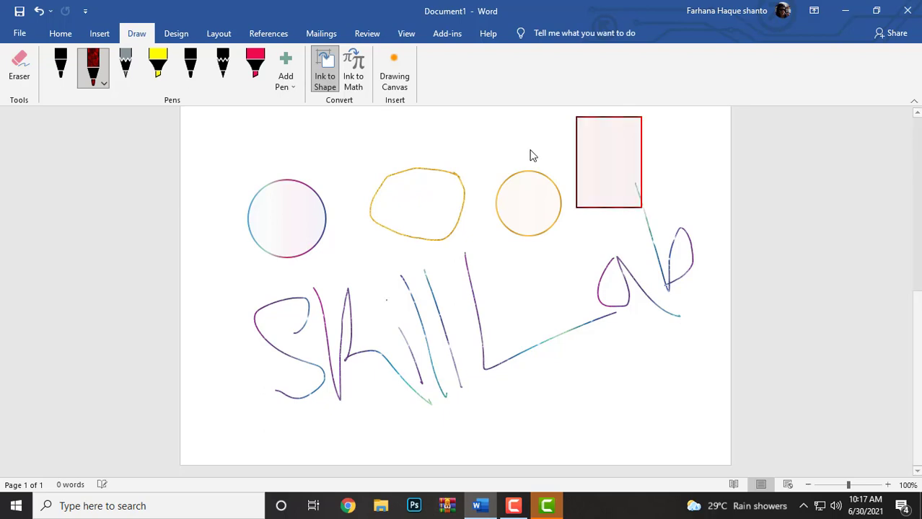
Step: Turn off Ink to Shape and draw a freehand dark red square above the gold circle
{"action": "left_click", "coordinate": [324, 76]}
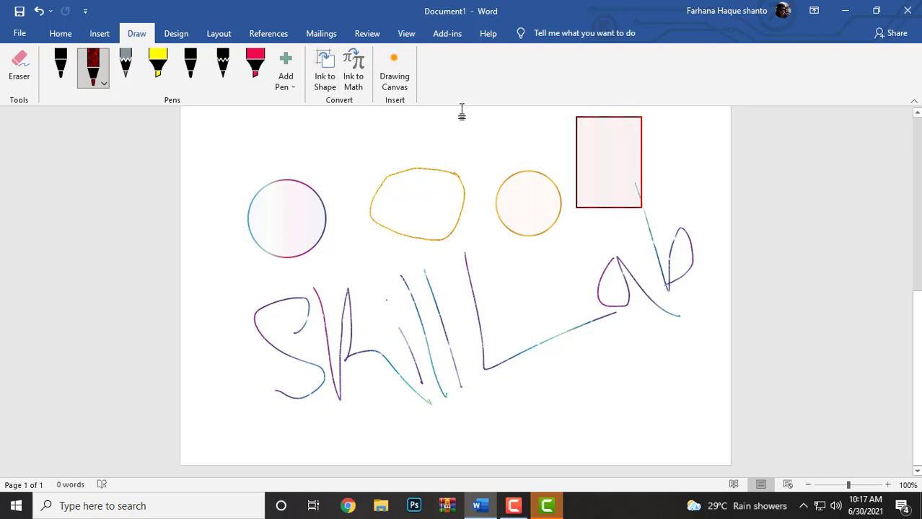
{"action": "scroll", "coordinate": [458, 113], "scroll_direction": "up", "scroll_amount": 7}
{"action": "scroll", "coordinate": [452, 217], "scroll_direction": "down", "scroll_amount": 3}
{"action": "left_click", "coordinate": [93, 69]}
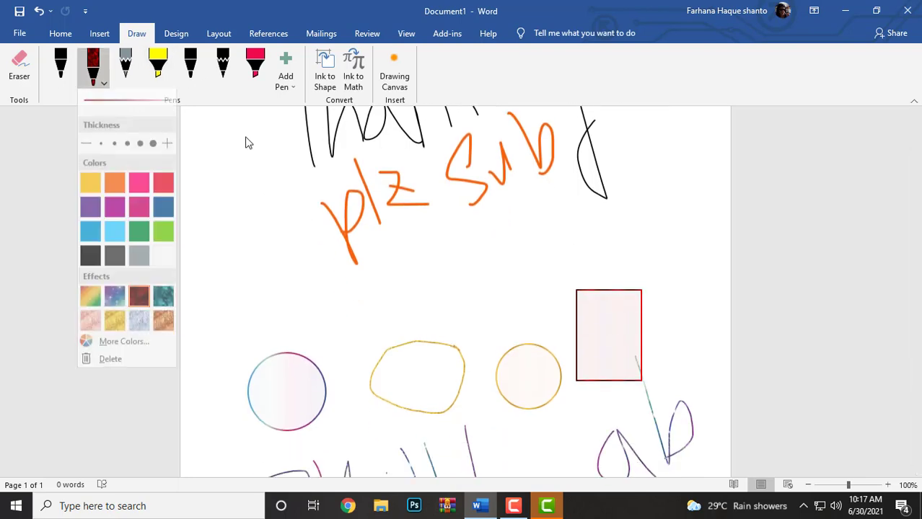
{"action": "scroll", "coordinate": [544, 226], "scroll_direction": "down", "scroll_amount": 3}
{"action": "scroll", "coordinate": [543, 226], "scroll_direction": "down", "scroll_amount": 1}
{"action": "left_click", "coordinate": [473, 141]}
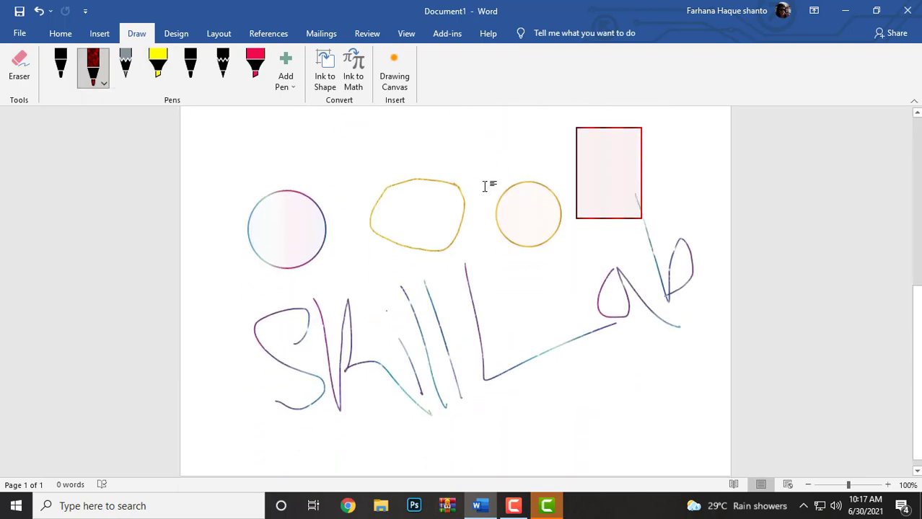
{"action": "left_click", "coordinate": [100, 82]}
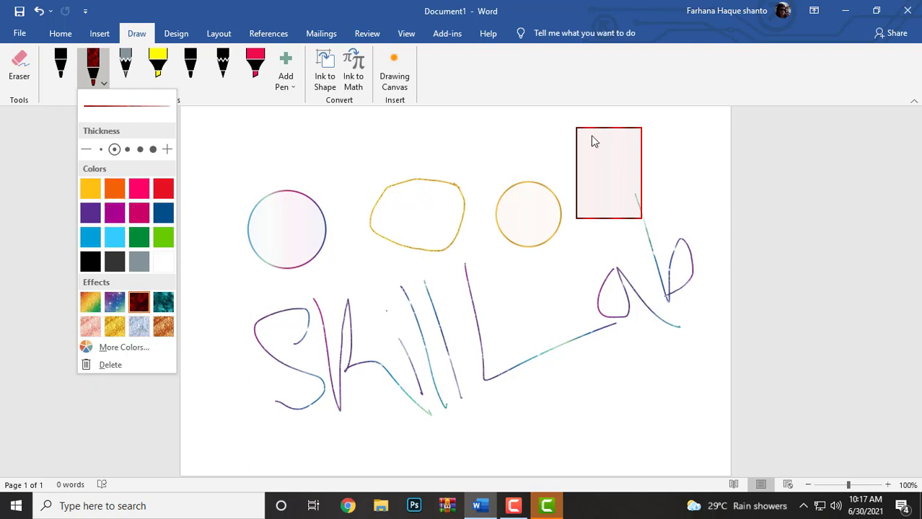
{"action": "left_click", "coordinate": [497, 141]}
{"action": "mouse_move", "coordinate": [496, 134]}
{"action": "left_mouse_down"}
{"action": "mouse_move", "coordinate": [508, 168]}
{"action": "mouse_move", "coordinate": [546, 115]}
{"action": "left_mouse_up"}
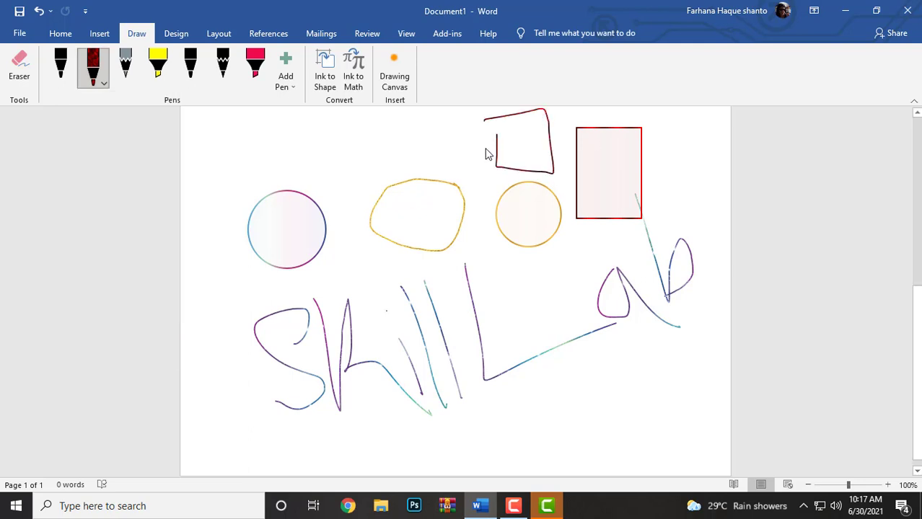
{"action": "left_click_drag", "start_coordinate": [484, 119], "coordinate": [497, 166]}
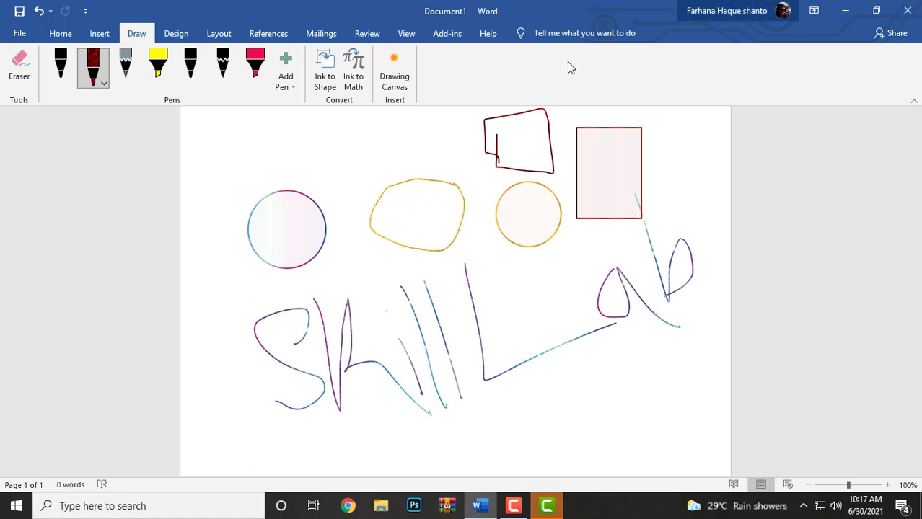
Step: Handwrite the equation π + B with Ink to Math and insert it into the document
{"action": "left_click", "coordinate": [353, 81]}
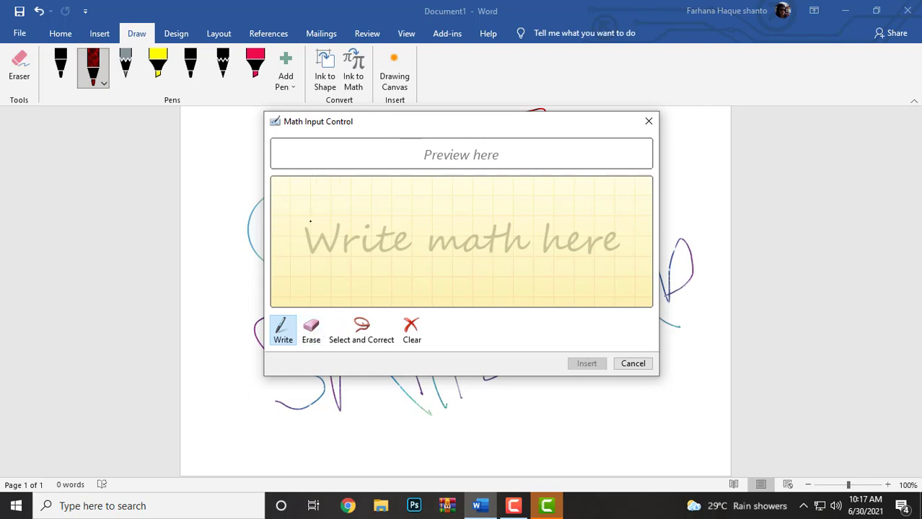
{"action": "left_click_drag", "start_coordinate": [289, 215], "coordinate": [373, 210]}
{"action": "left_click_drag", "start_coordinate": [315, 220], "coordinate": [301, 276]}
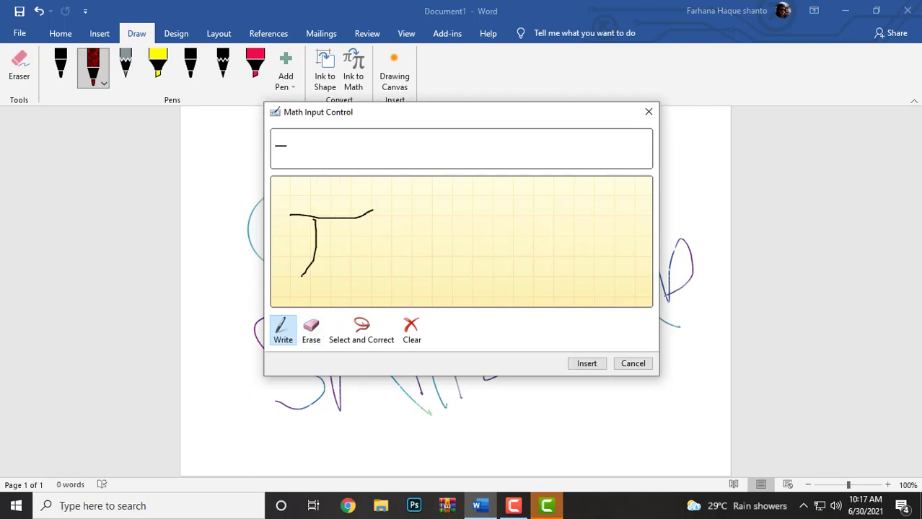
{"action": "left_click_drag", "start_coordinate": [349, 220], "coordinate": [368, 270]}
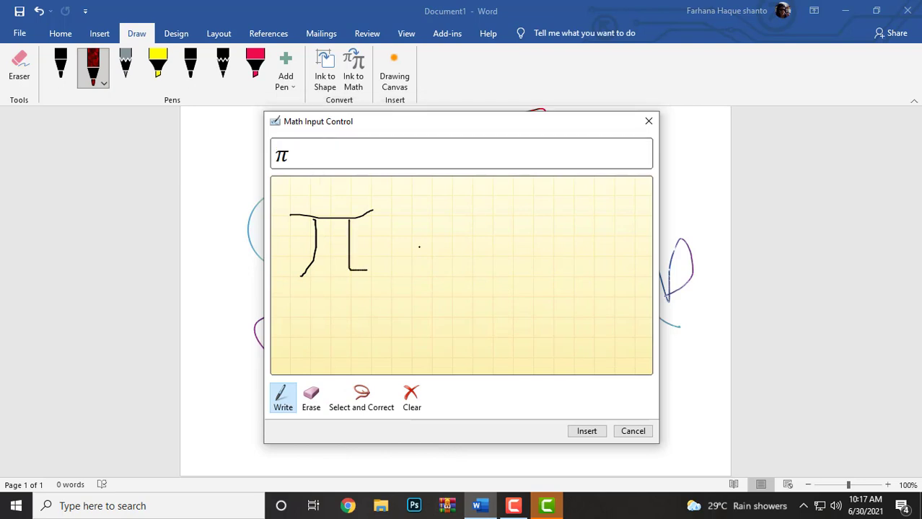
{"action": "left_click_drag", "start_coordinate": [381, 239], "coordinate": [487, 228]}
{"action": "left_click_drag", "start_coordinate": [432, 203], "coordinate": [440, 286]}
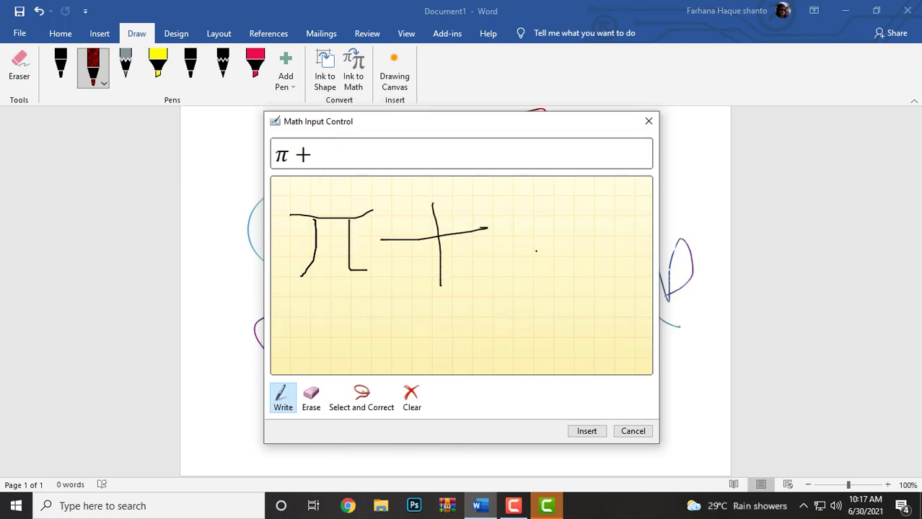
{"action": "left_click_drag", "start_coordinate": [522, 212], "coordinate": [549, 182]}
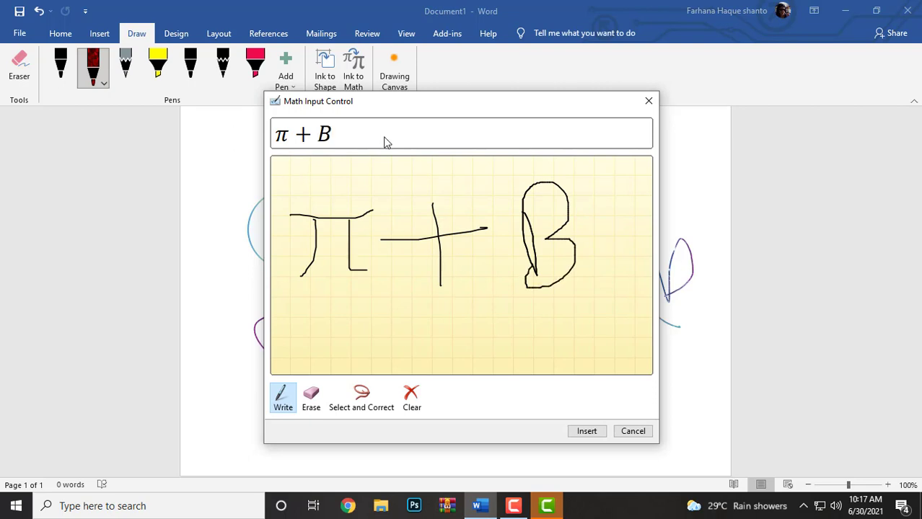
{"action": "left_click", "coordinate": [584, 432]}
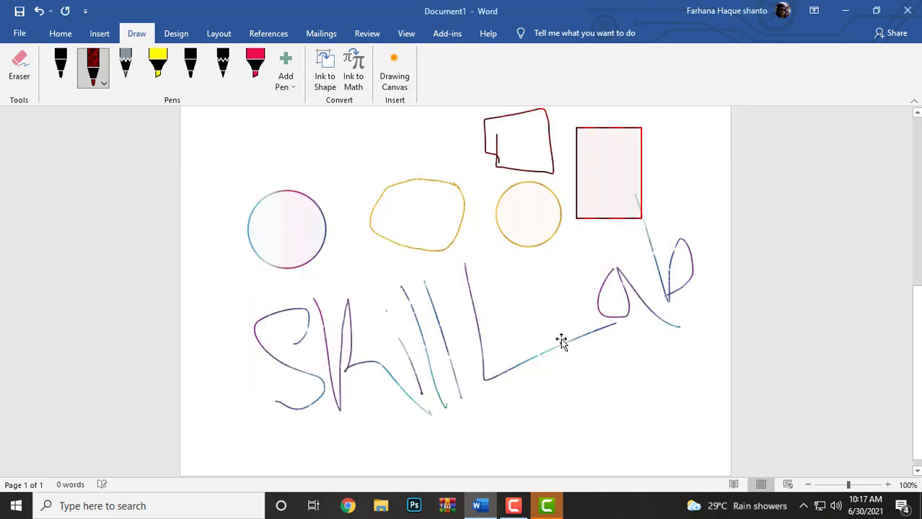
Step: Insert a drawing canvas at the π + B equation and undo the insertion
{"action": "scroll", "coordinate": [560, 339], "scroll_direction": "down", "scroll_amount": 1}
{"action": "scroll", "coordinate": [557, 350], "scroll_direction": "up", "scroll_amount": 8}
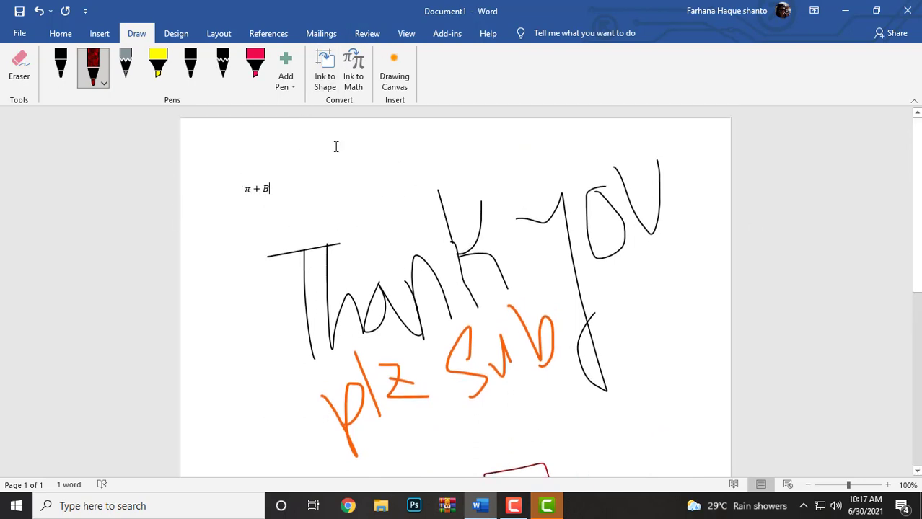
{"action": "left_click", "coordinate": [398, 79]}
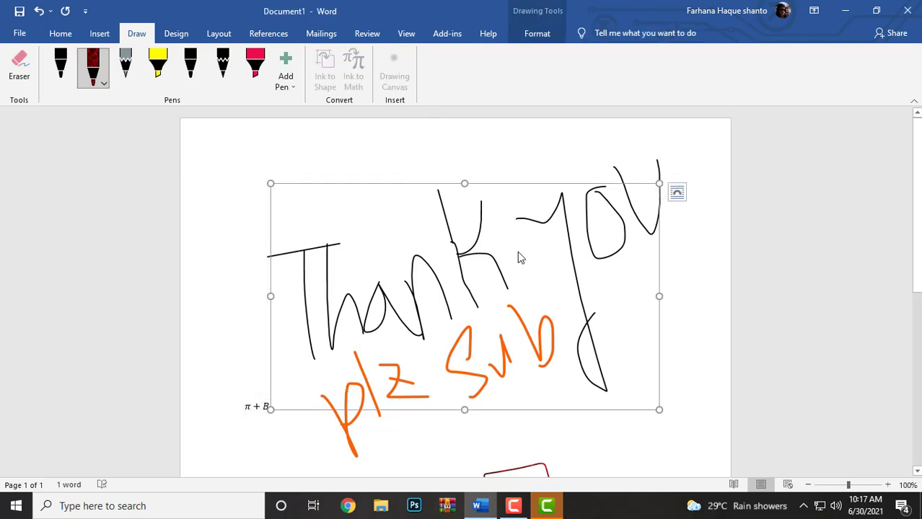
{"action": "key", "text": "ctrl+z"}
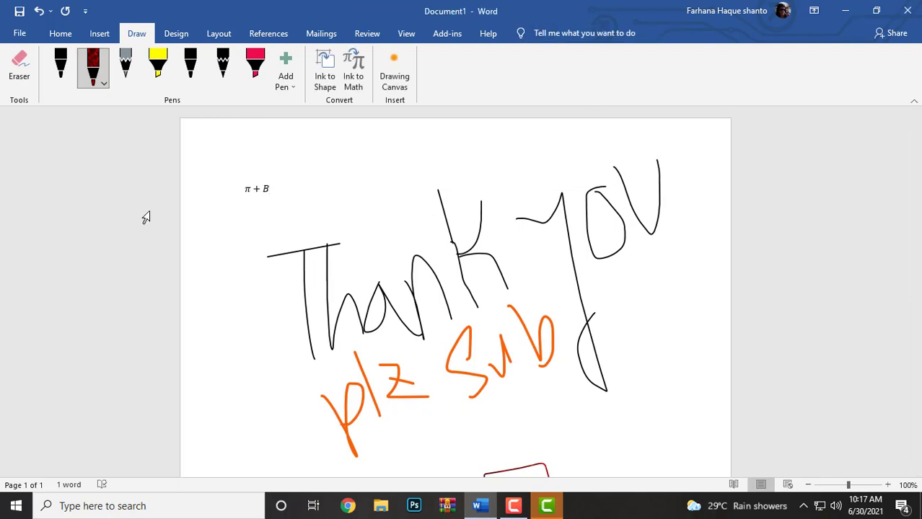
Step: Erase the handwritten "Thank you" and "plz Sub", the freehand dark red square and the freehand gold loop
{"action": "left_click", "coordinate": [22, 67]}
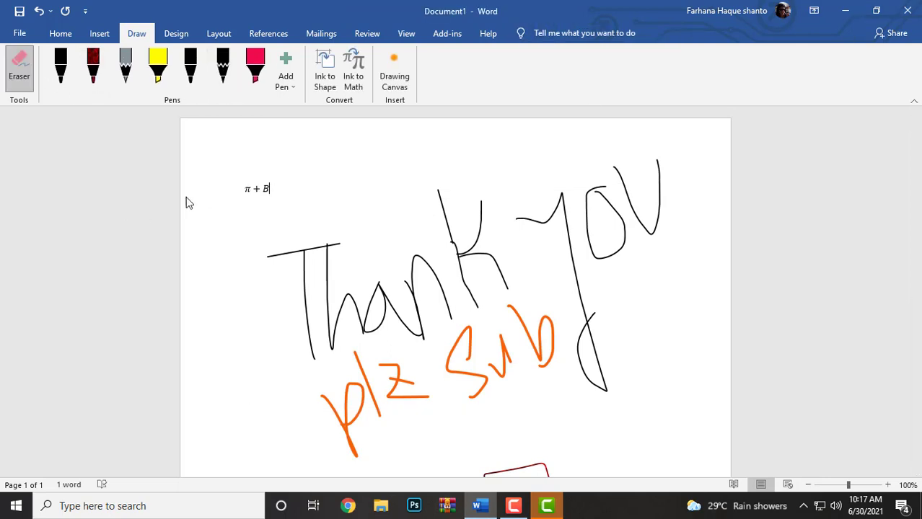
{"action": "mouse_move", "coordinate": [316, 332]}
{"action": "left_mouse_down"}
{"action": "mouse_move", "coordinate": [628, 233]}
{"action": "mouse_move", "coordinate": [264, 305]}
{"action": "left_mouse_up"}
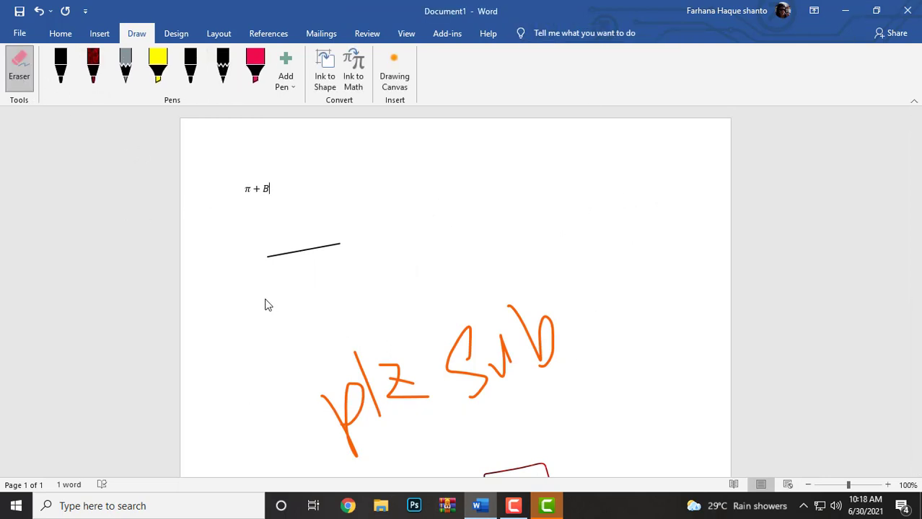
{"action": "mouse_move", "coordinate": [312, 261]}
{"action": "left_mouse_down"}
{"action": "mouse_move", "coordinate": [516, 350]}
{"action": "mouse_move", "coordinate": [719, 262]}
{"action": "left_mouse_up"}
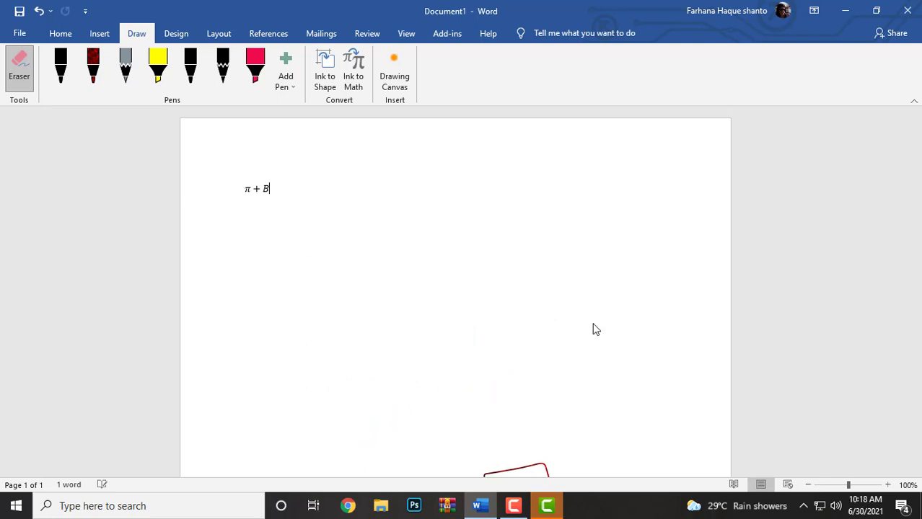
{"action": "scroll", "coordinate": [570, 331], "scroll_direction": "down", "scroll_amount": 5}
{"action": "mouse_move", "coordinate": [545, 333]}
{"action": "left_mouse_down"}
{"action": "mouse_move", "coordinate": [691, 343]}
{"action": "mouse_move", "coordinate": [456, 407]}
{"action": "left_mouse_up"}
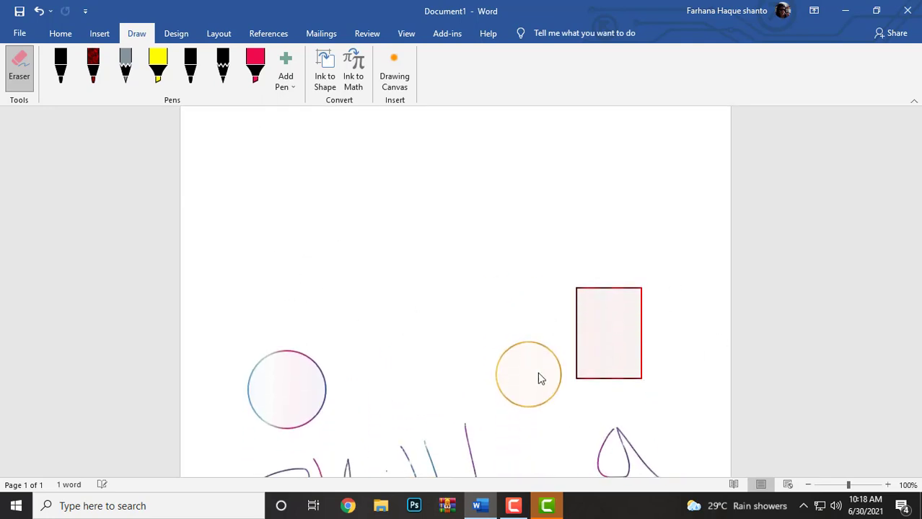
{"action": "left_click", "coordinate": [92, 72]}
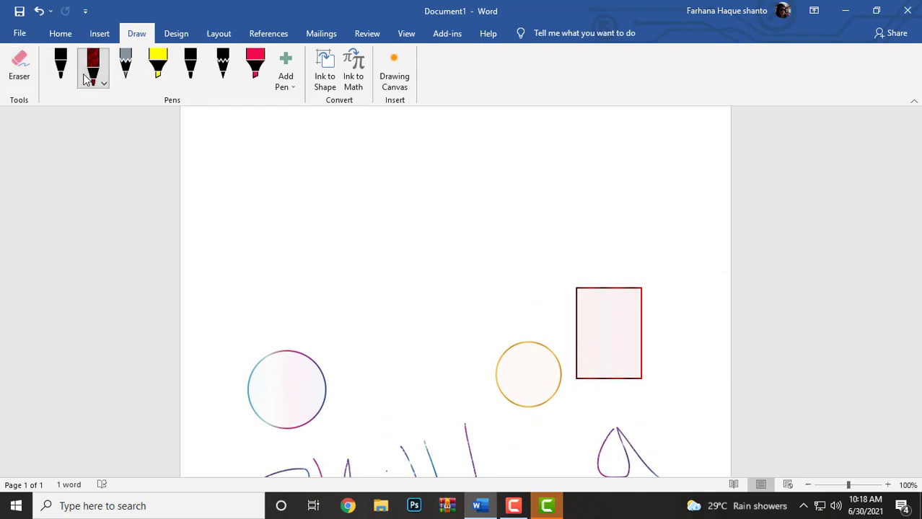
{"action": "left_click", "coordinate": [132, 76]}
{"action": "left_click", "coordinate": [135, 77]}
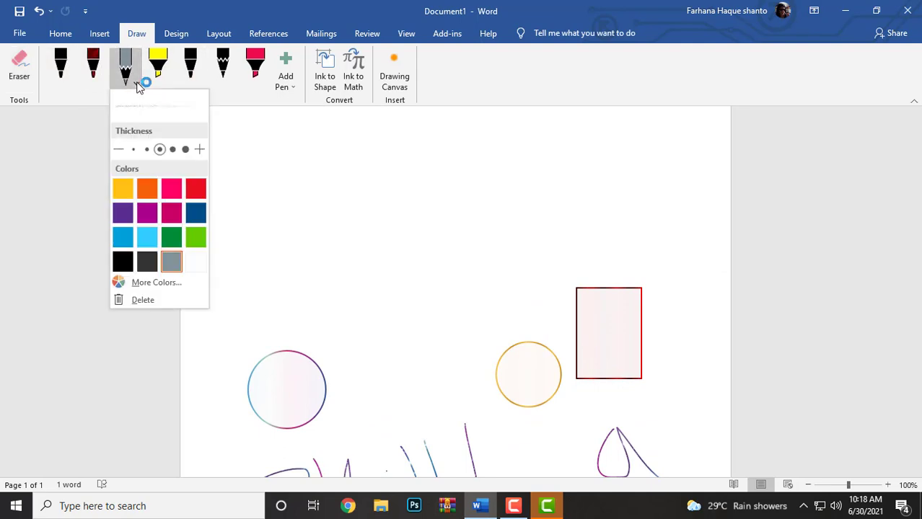
{"action": "left_click", "coordinate": [141, 283]}
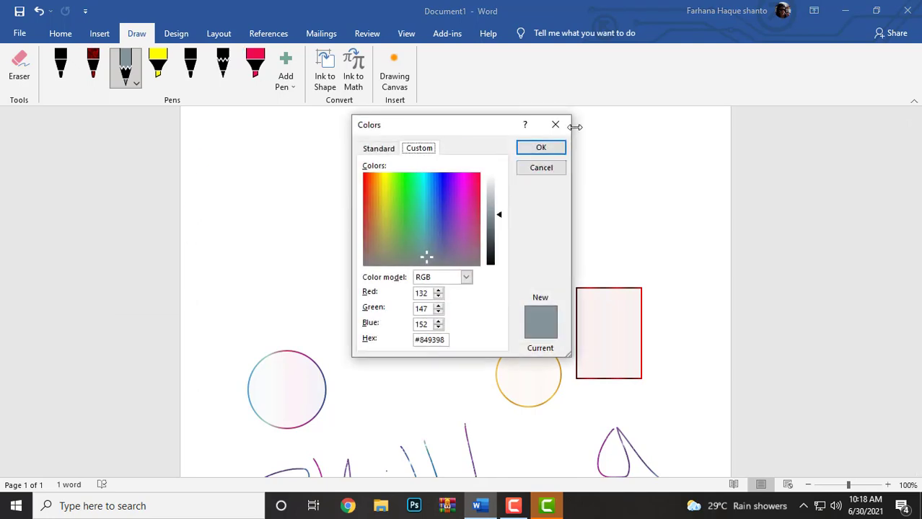
{"action": "left_click", "coordinate": [556, 125]}
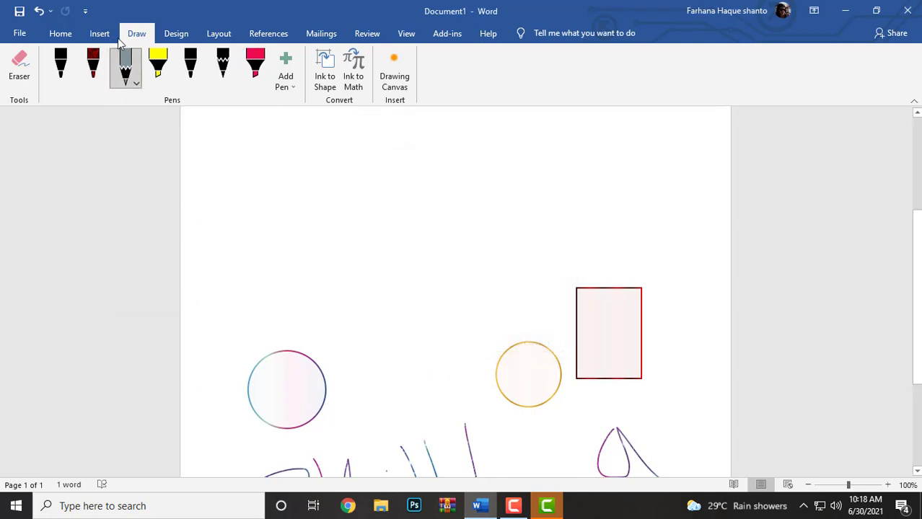
Step: Set the gray pencil to the custom blue #3285EA and draw a freehand V-shaped stroke above the circles
{"action": "left_click", "coordinate": [136, 85]}
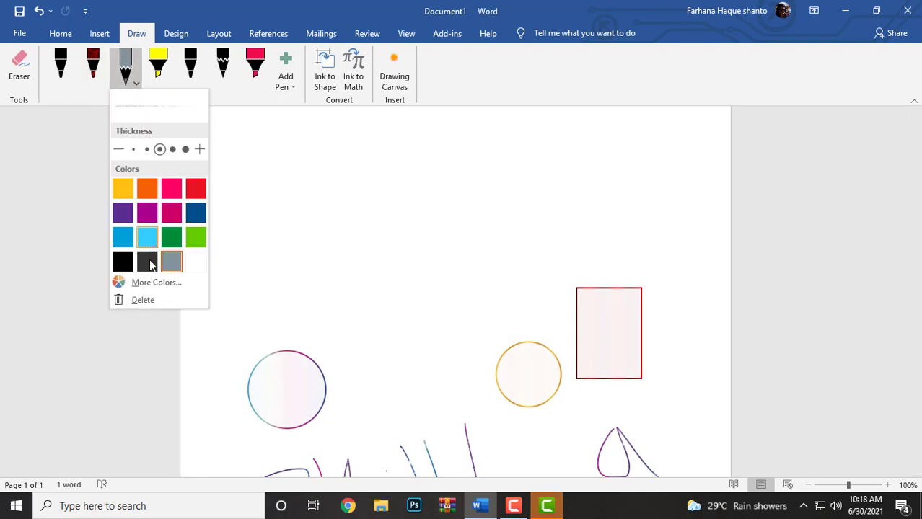
{"action": "left_click", "coordinate": [151, 285]}
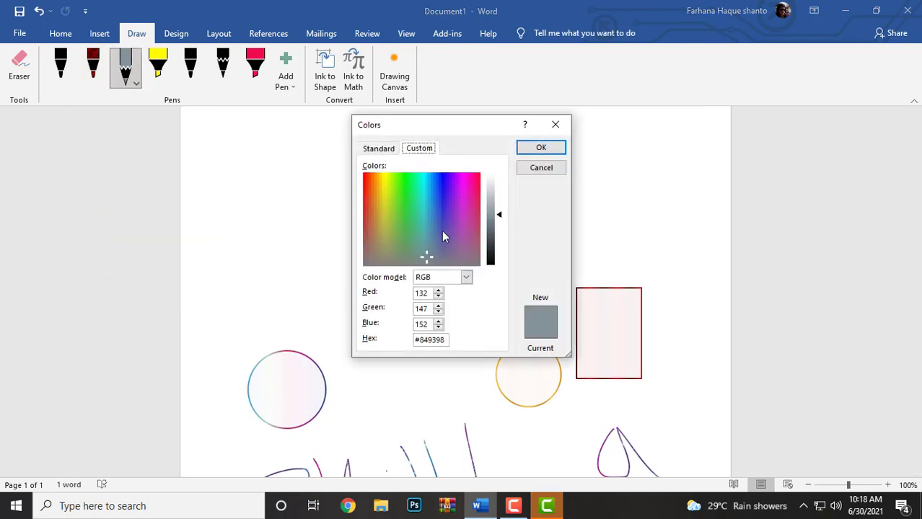
{"action": "left_click", "coordinate": [420, 189]}
{"action": "left_click", "coordinate": [431, 189]}
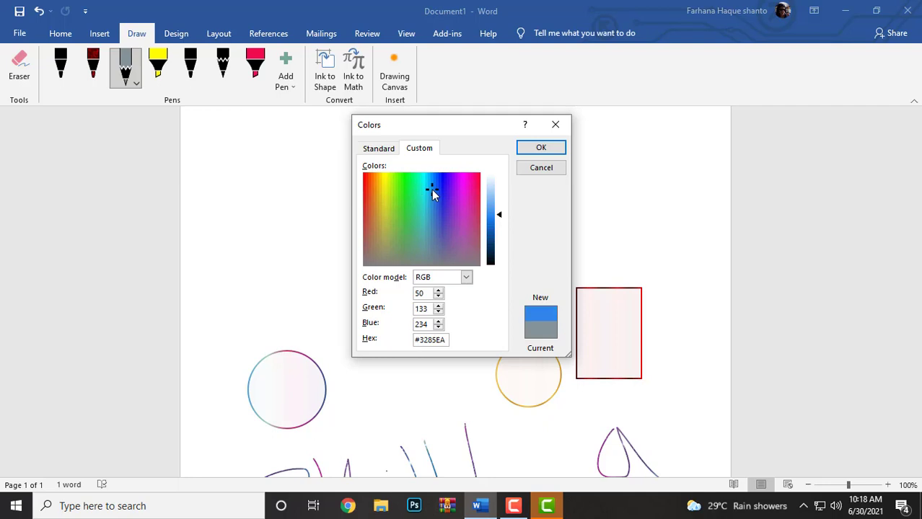
{"action": "left_click", "coordinate": [538, 148]}
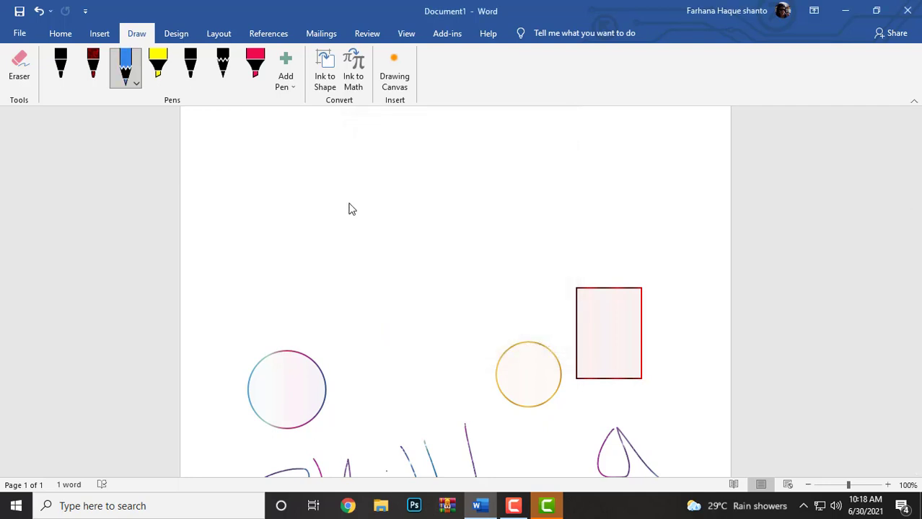
{"action": "mouse_move", "coordinate": [308, 211]}
{"action": "left_mouse_down"}
{"action": "mouse_move", "coordinate": [596, 189]}
{"action": "mouse_move", "coordinate": [367, 255]}
{"action": "left_mouse_up"}
Step: Set the yellow highlighter to the custom orange #FB4B05 and draw a horizontal stroke above the blue V-shaped stroke
{"action": "left_click", "coordinate": [159, 71]}
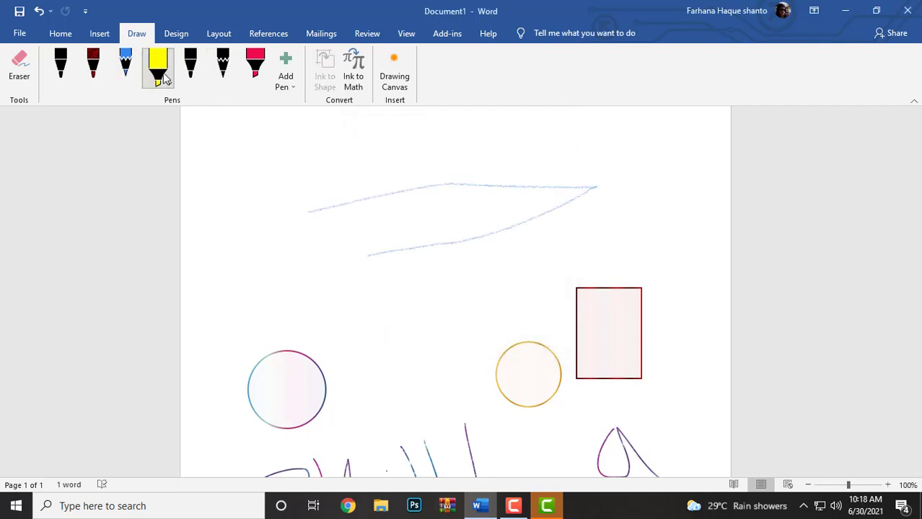
{"action": "left_click", "coordinate": [167, 86]}
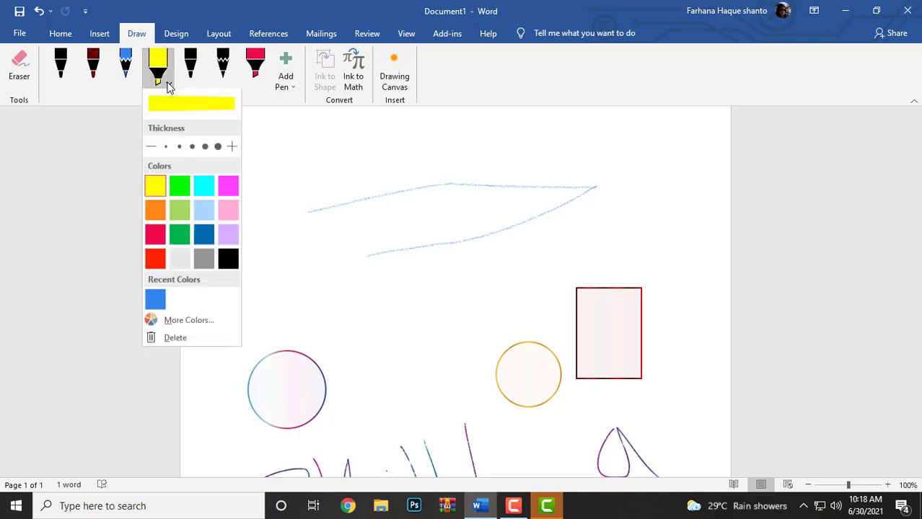
{"action": "left_click", "coordinate": [181, 323]}
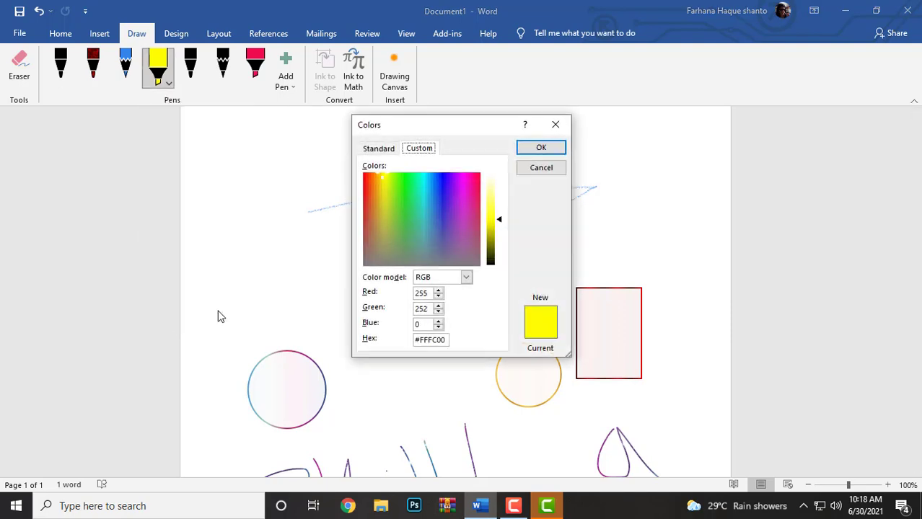
{"action": "left_click", "coordinate": [370, 177]}
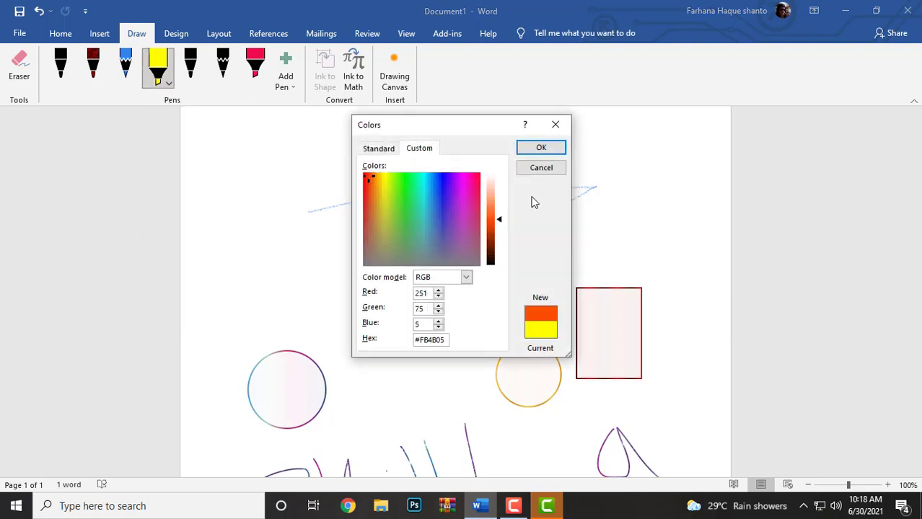
{"action": "left_click", "coordinate": [540, 147]}
{"action": "left_click_drag", "start_coordinate": [200, 170], "coordinate": [598, 162]}
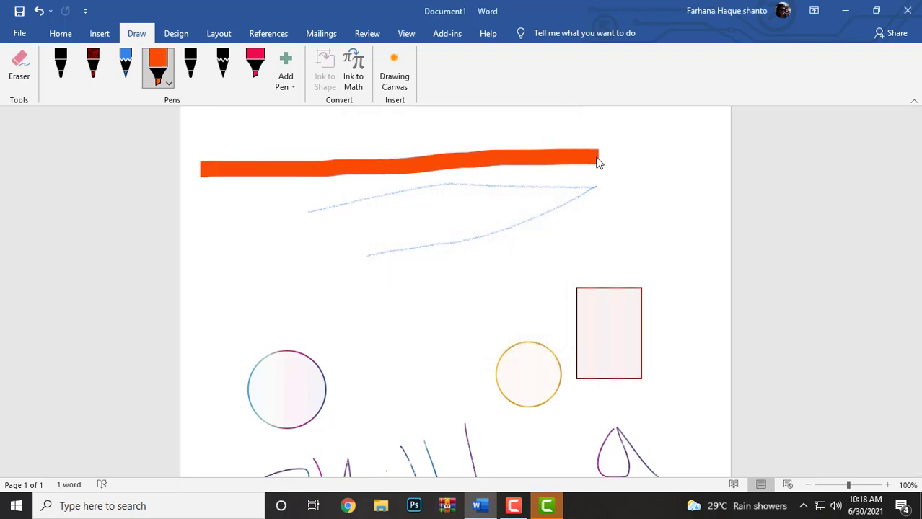
Step: Apply the bronze effect to the black pen beside the orange highlighter and draw a horizontal stroke below the blue V-shaped stroke
{"action": "left_click", "coordinate": [204, 83]}
{"action": "left_click", "coordinate": [204, 85]}
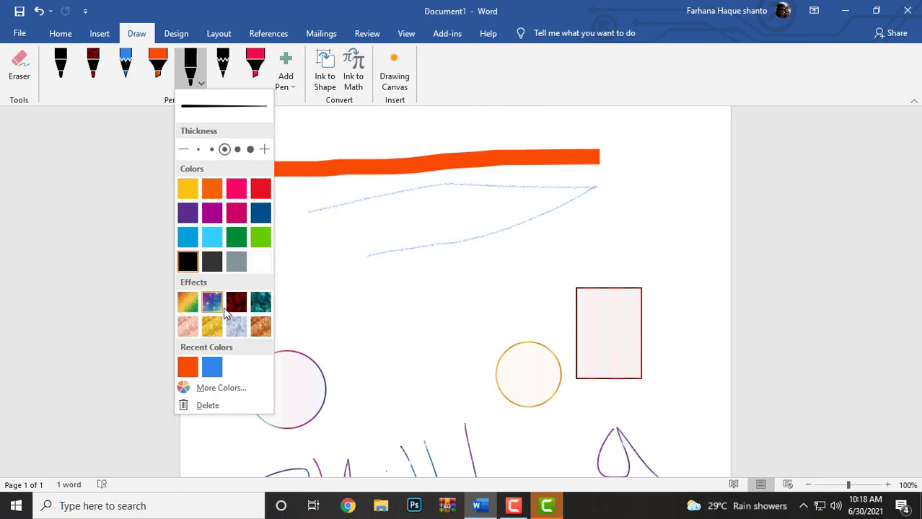
{"action": "left_click", "coordinate": [260, 327]}
{"action": "left_click", "coordinate": [284, 314]}
{"action": "mouse_move", "coordinate": [335, 274]}
{"action": "left_mouse_down"}
{"action": "mouse_move", "coordinate": [414, 280]}
{"action": "mouse_move", "coordinate": [577, 267]}
{"action": "left_mouse_up"}
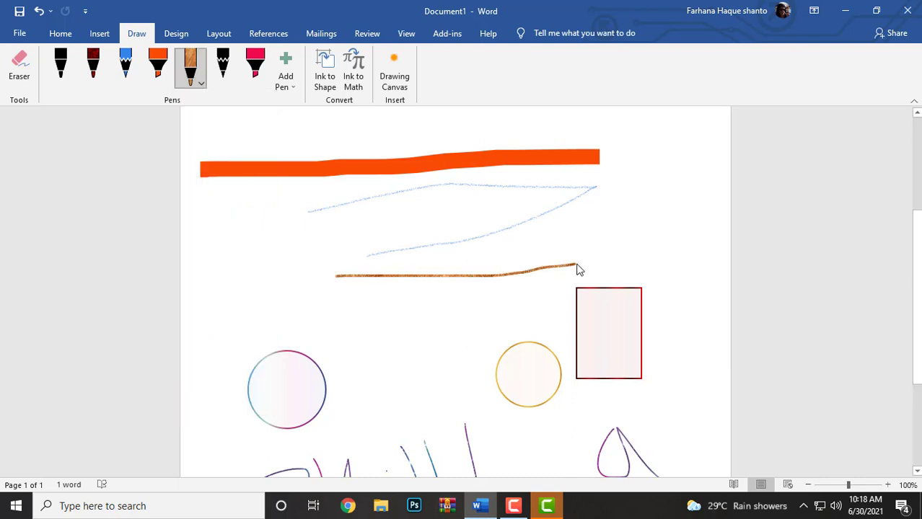
Step: Switch the bronze pen to the rose gold effect and draw a horizontal stroke below the bronze one
{"action": "left_click", "coordinate": [201, 83]}
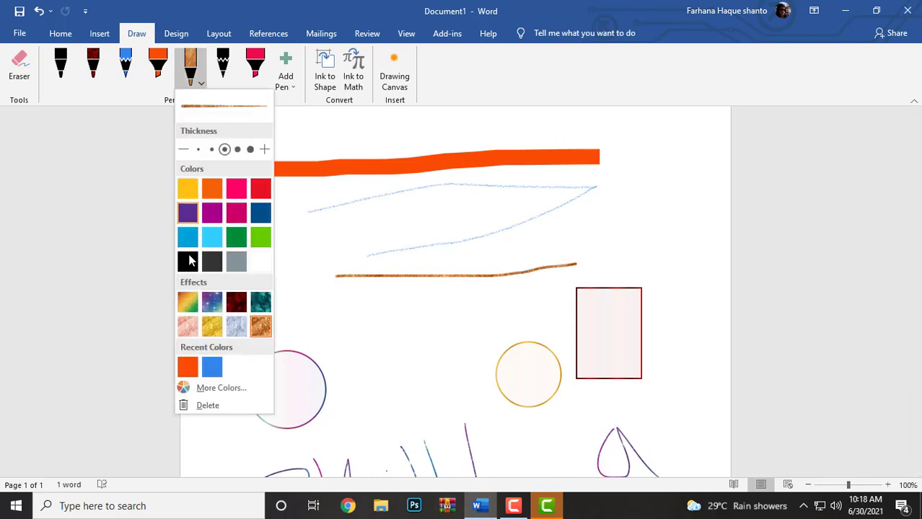
{"action": "left_click", "coordinate": [187, 327]}
{"action": "left_click", "coordinate": [288, 313]}
{"action": "left_click_drag", "start_coordinate": [296, 302], "coordinate": [546, 303]}
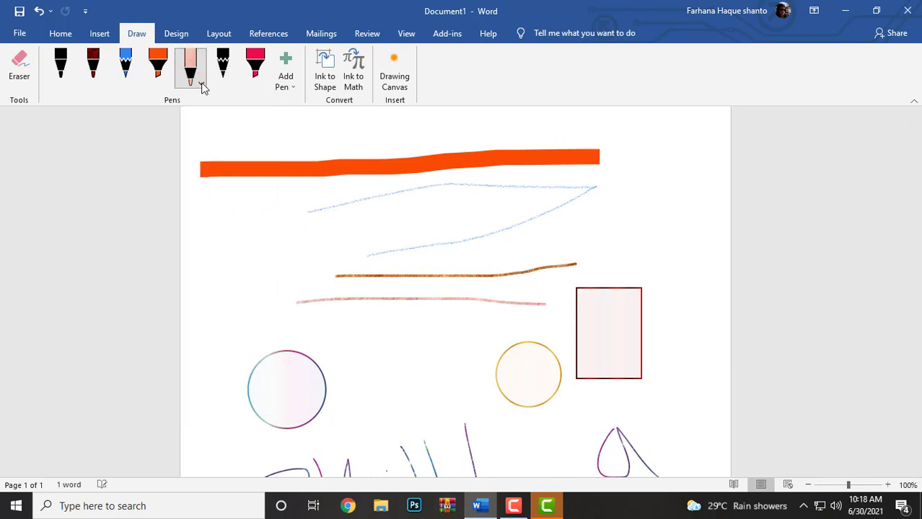
Step: Switch the rose gold pen to the galaxy effect and draw a horizontal stroke above the bronze one
{"action": "left_click", "coordinate": [200, 84]}
{"action": "left_click", "coordinate": [216, 306]}
{"action": "left_click", "coordinate": [294, 237]}
{"action": "left_click_drag", "start_coordinate": [294, 237], "coordinate": [588, 242]}
{"action": "left_click", "coordinate": [201, 83]}
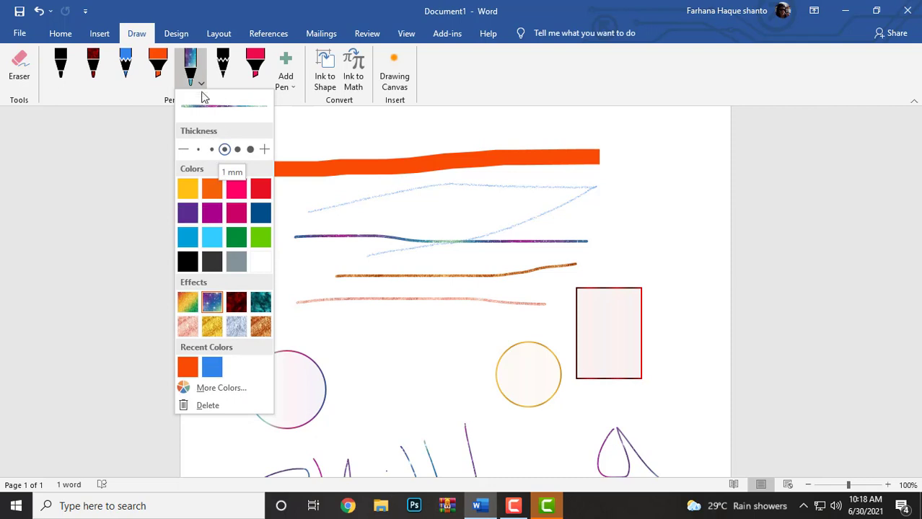
{"action": "left_click", "coordinate": [228, 85]}
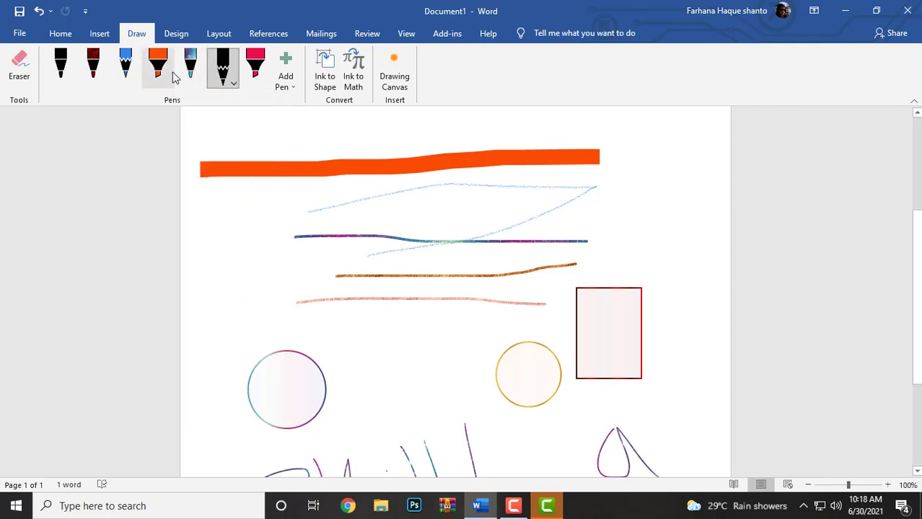
Step: Set the first black pen to the thickest preset and draw a horizontal stroke just below the orange one
{"action": "left_click", "coordinate": [70, 78]}
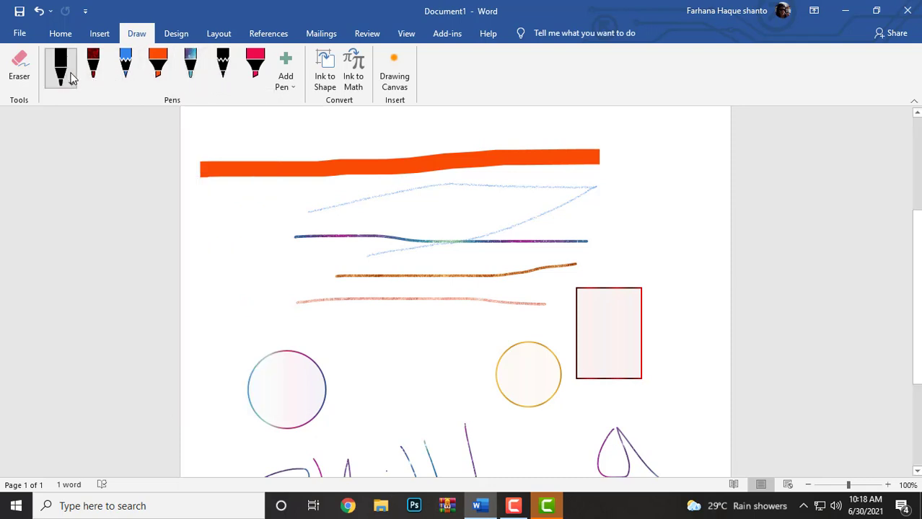
{"action": "left_click", "coordinate": [72, 83]}
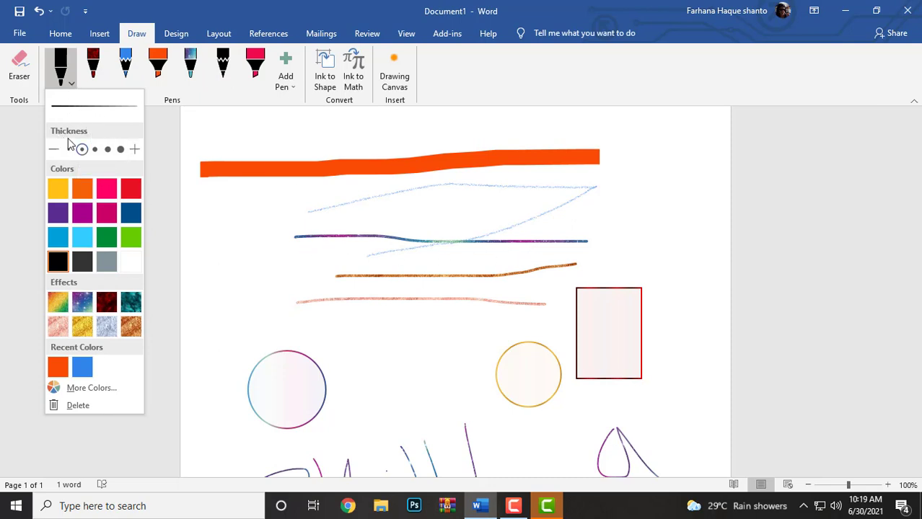
{"action": "left_click", "coordinate": [120, 149]}
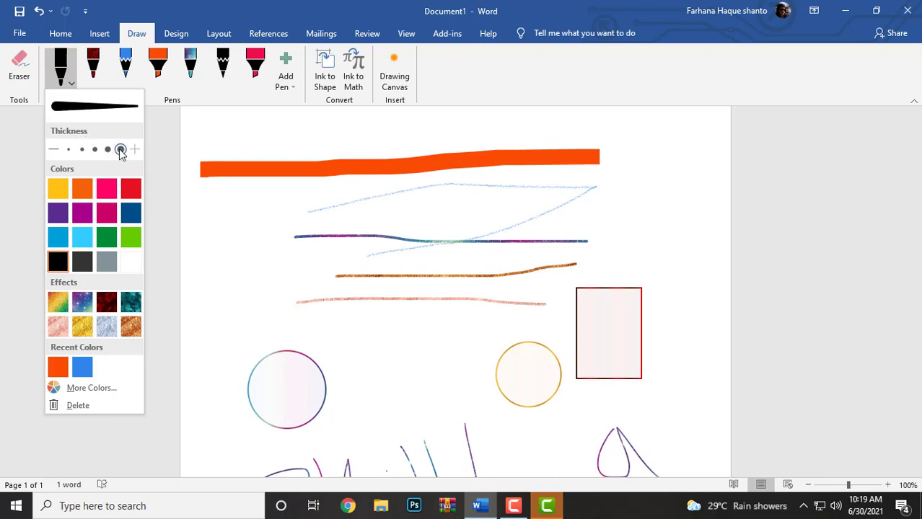
{"action": "left_click_drag", "start_coordinate": [210, 203], "coordinate": [503, 204]}
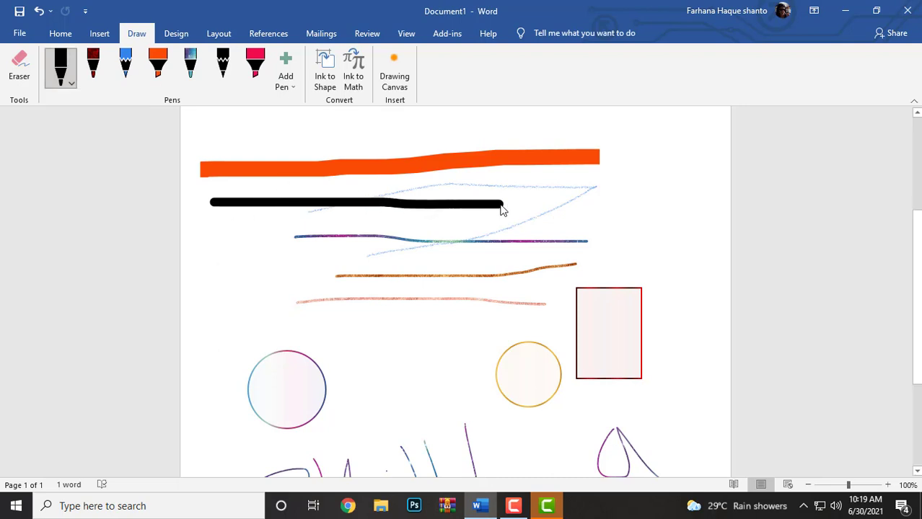
Step: Apply the rainbow effect to the thick black pen and draw a horizontal stroke below the black one
{"action": "left_click", "coordinate": [70, 82]}
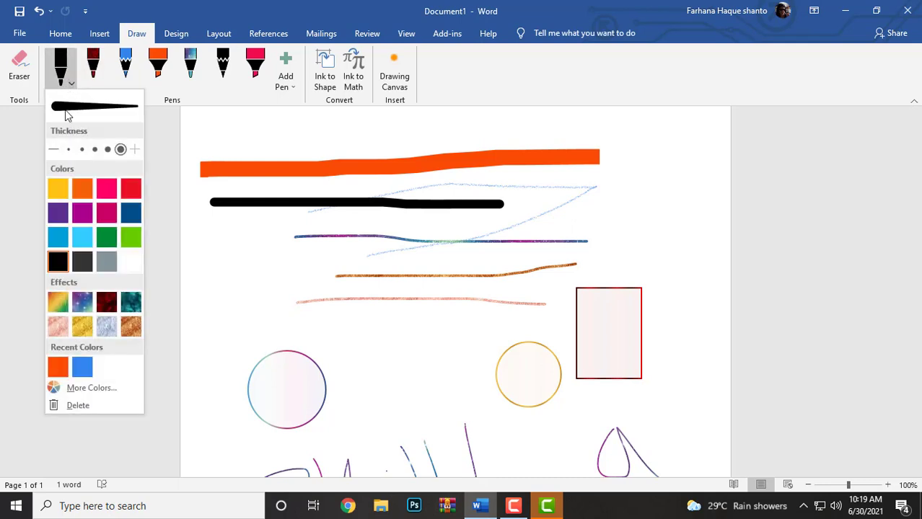
{"action": "left_click", "coordinate": [58, 302]}
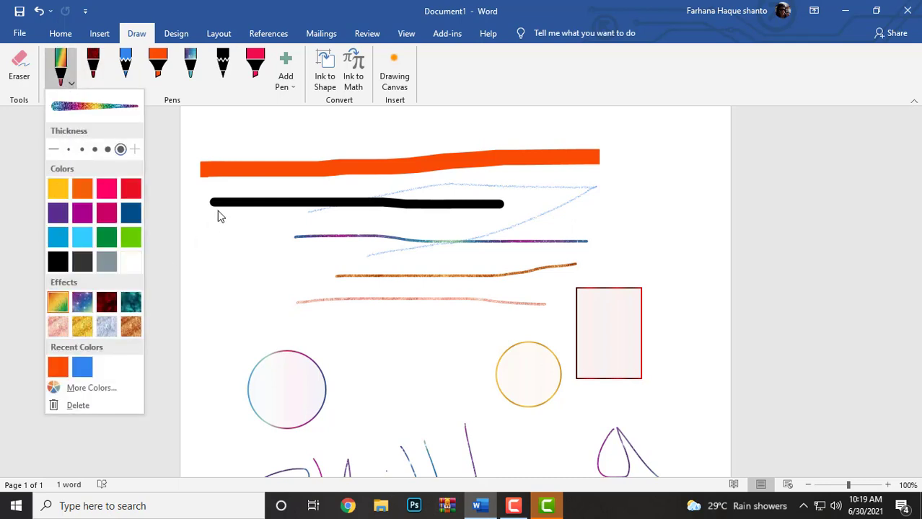
{"action": "left_click_drag", "start_coordinate": [211, 233], "coordinate": [498, 232]}
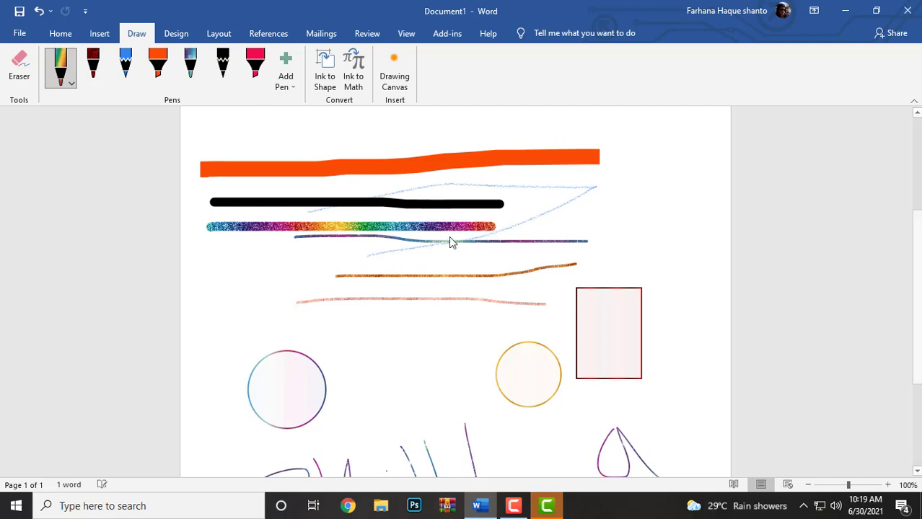
Step: Insert a blank page into the document and bring the empty area of the first page into view
{"action": "scroll", "coordinate": [407, 248], "scroll_direction": "down", "scroll_amount": 4}
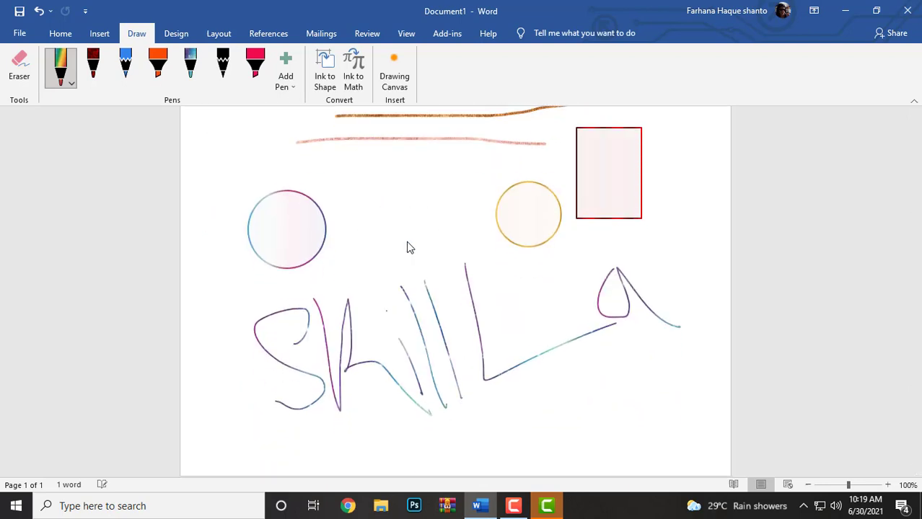
{"action": "left_click", "coordinate": [62, 33]}
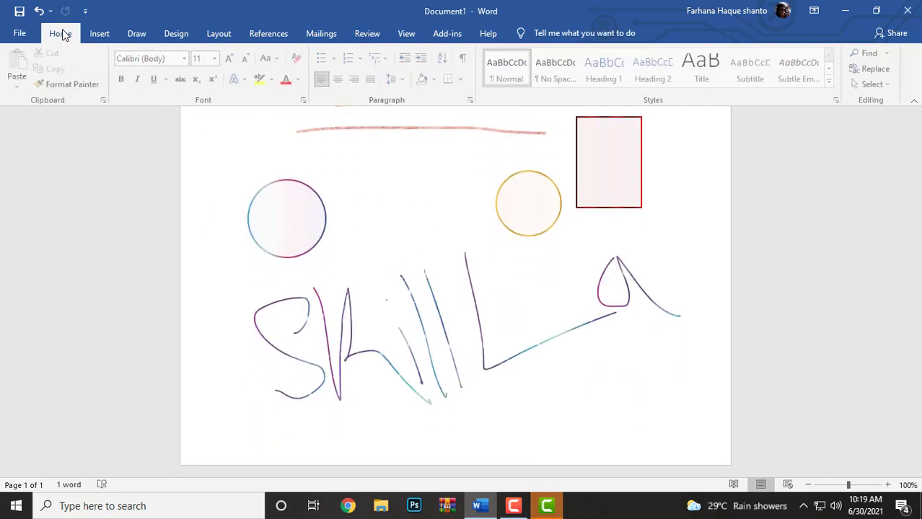
{"action": "left_click", "coordinate": [99, 34]}
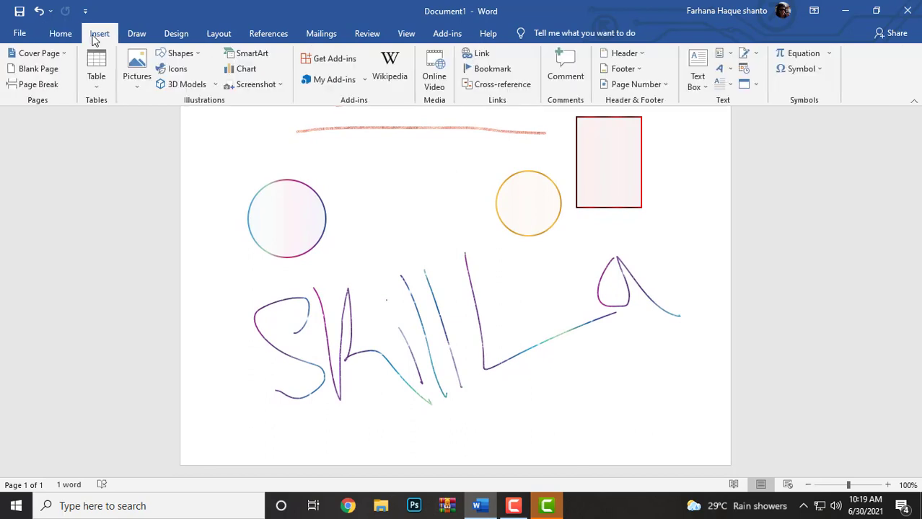
{"action": "left_click", "coordinate": [32, 71]}
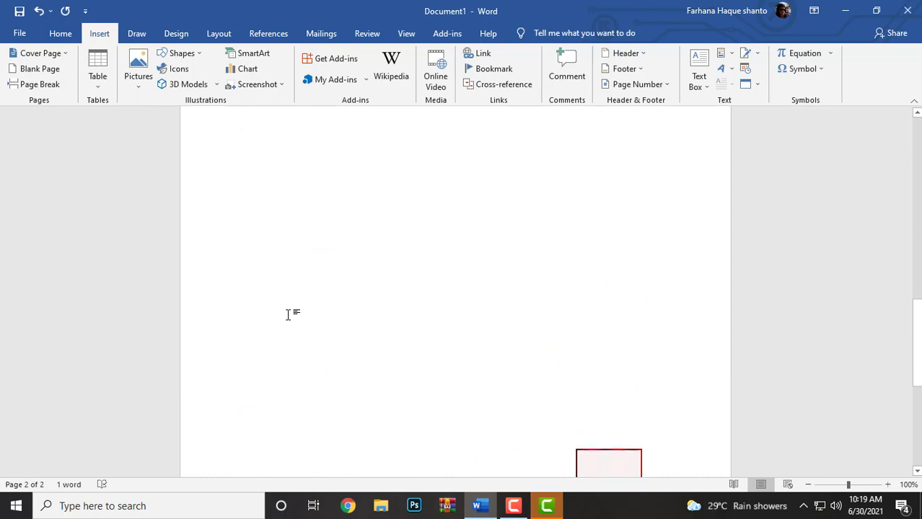
{"action": "scroll", "coordinate": [287, 315], "scroll_direction": "down", "scroll_amount": 8}
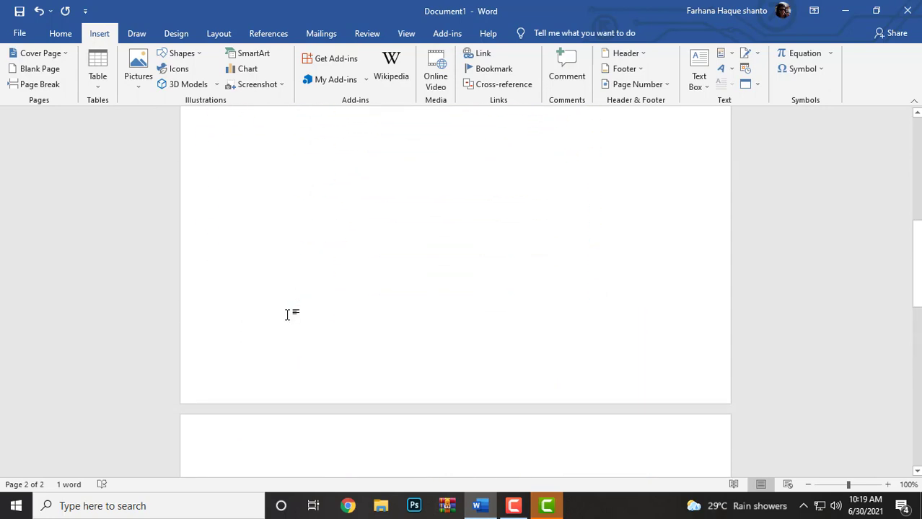
{"action": "scroll", "coordinate": [287, 315], "scroll_direction": "up", "scroll_amount": 1}
Step: Set the rainbow pen to the thinnest preset and draw a horizontal line in the empty area of the first page
{"action": "left_click", "coordinate": [136, 33]}
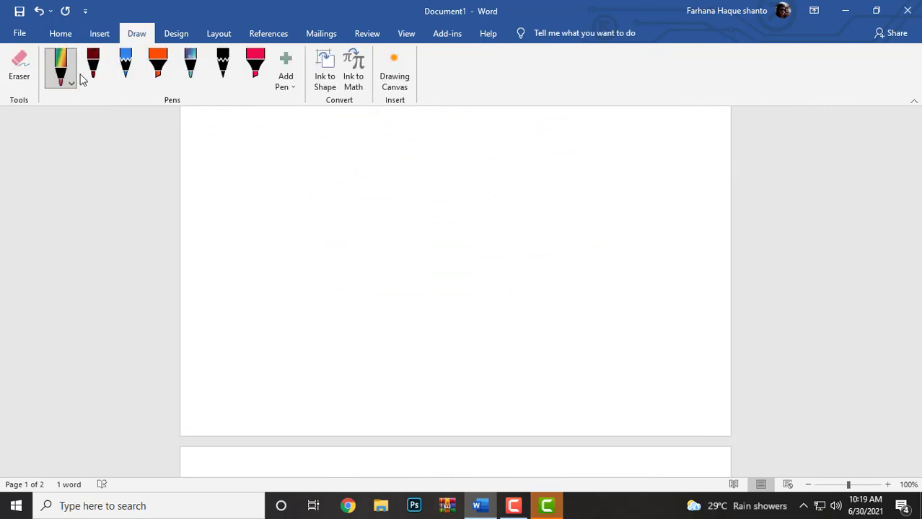
{"action": "left_click", "coordinate": [73, 84]}
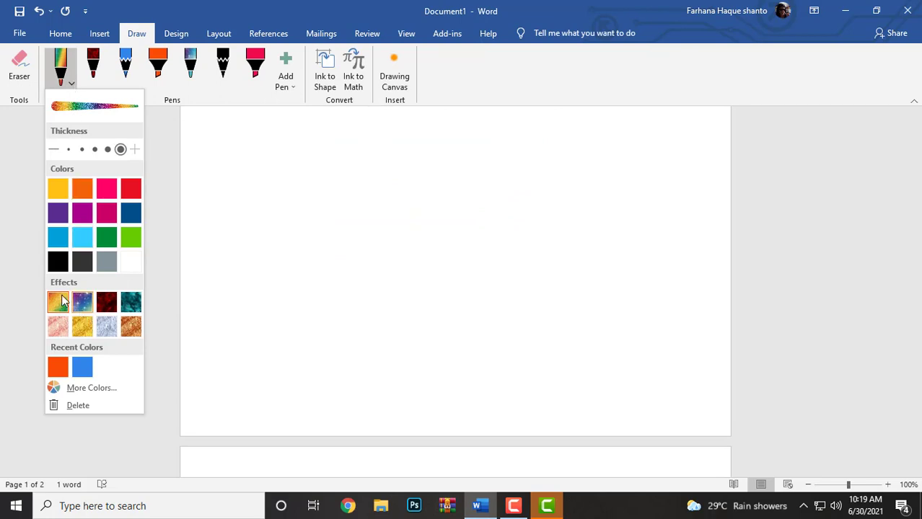
{"action": "left_click", "coordinate": [69, 150]}
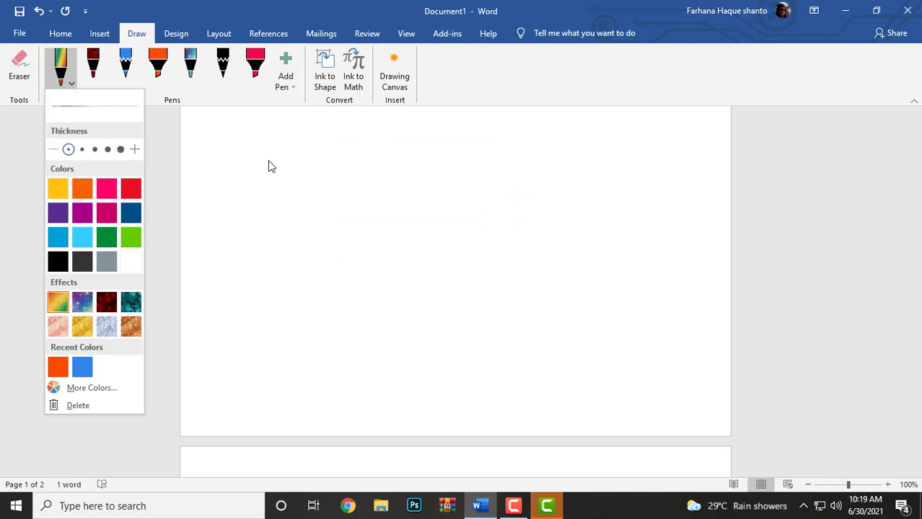
{"action": "left_click", "coordinate": [317, 168]}
{"action": "left_click_drag", "start_coordinate": [320, 164], "coordinate": [586, 164]}
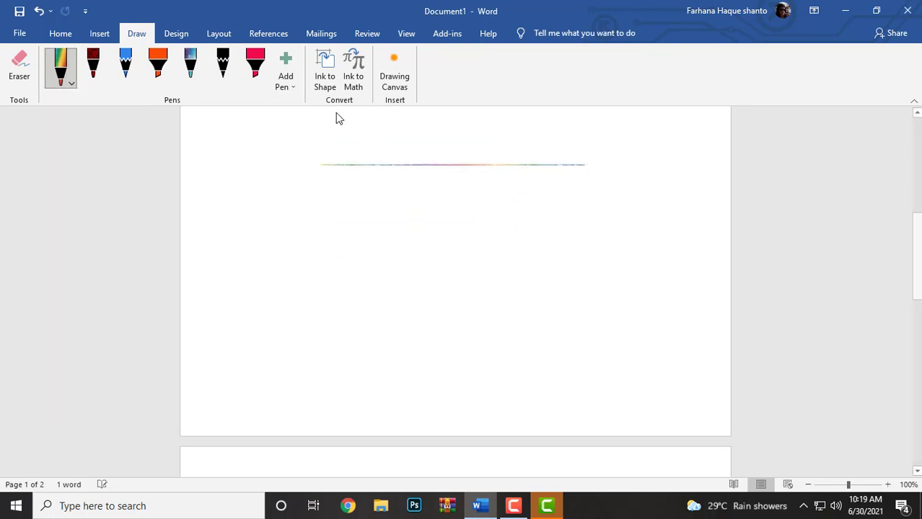
Step: Draw two more rainbow strokes below the thin line, using the second and third thickness presets
{"action": "left_click", "coordinate": [68, 86]}
{"action": "left_click", "coordinate": [82, 150]}
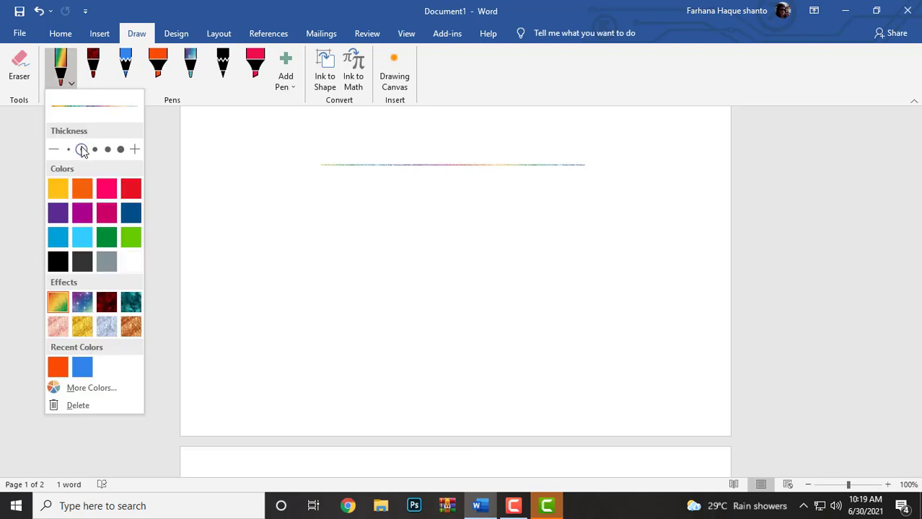
{"action": "left_click_drag", "start_coordinate": [298, 191], "coordinate": [591, 213]}
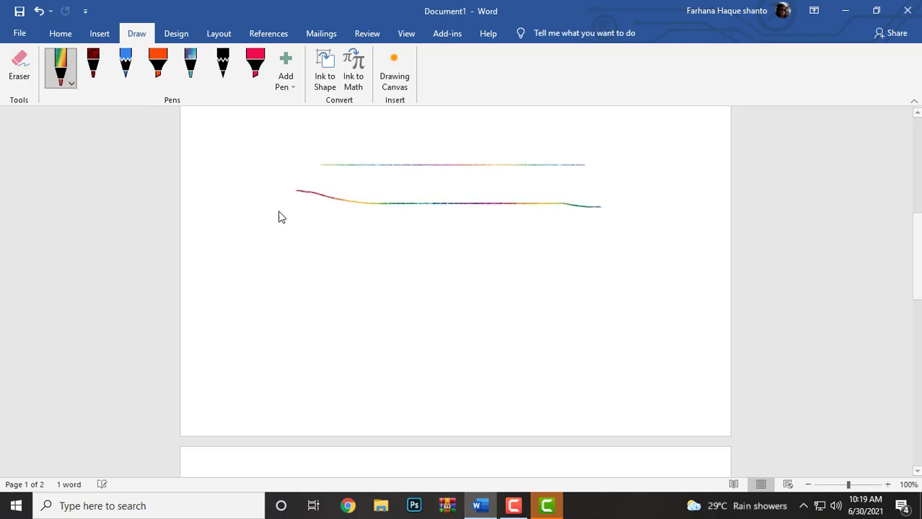
{"action": "left_click", "coordinate": [71, 84]}
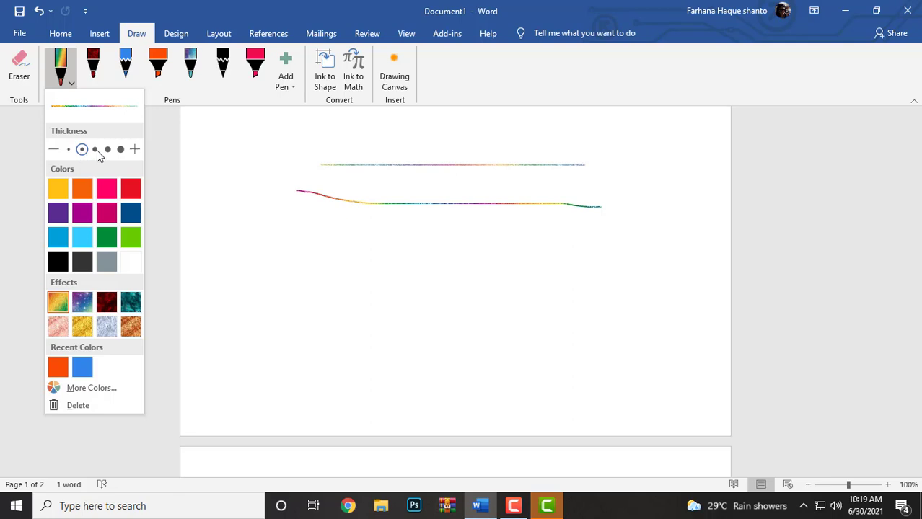
{"action": "left_click", "coordinate": [95, 149]}
{"action": "left_click_drag", "start_coordinate": [237, 235], "coordinate": [618, 251]}
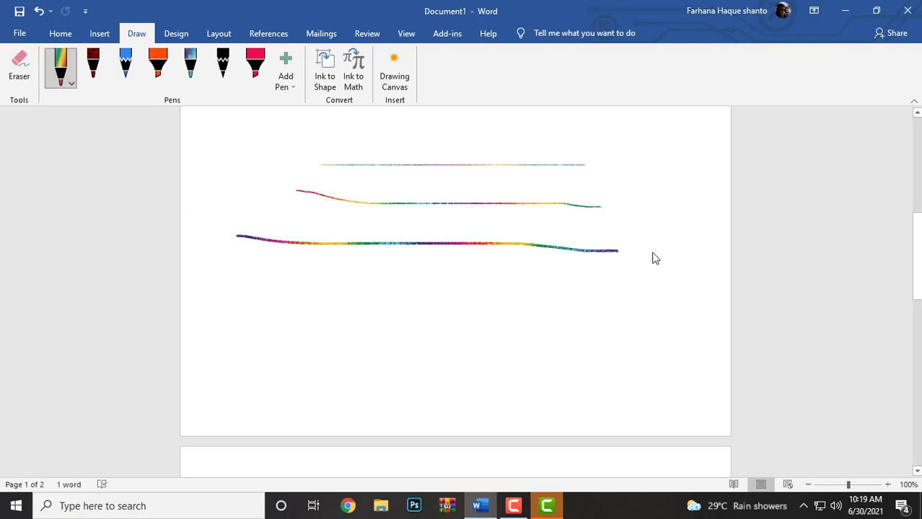
Step: Draw two longer rainbow strokes below the existing three, using the fourth and the thickest presets
{"action": "left_click", "coordinate": [71, 83]}
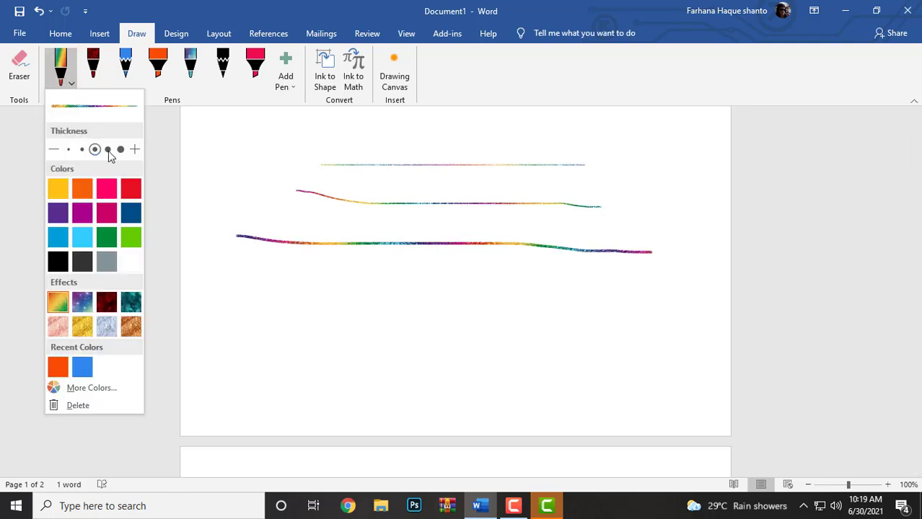
{"action": "left_click", "coordinate": [107, 150]}
{"action": "left_click_drag", "start_coordinate": [199, 284], "coordinate": [681, 302]}
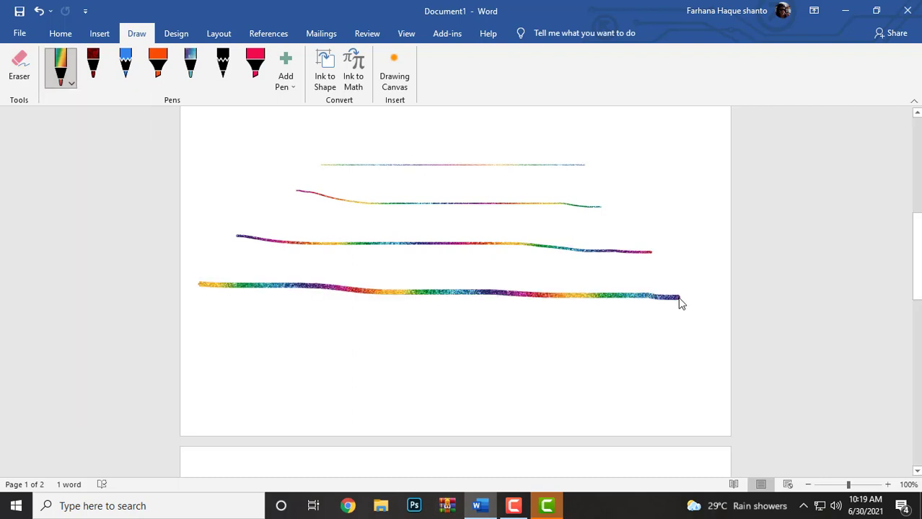
{"action": "left_click", "coordinate": [72, 83]}
{"action": "left_click", "coordinate": [204, 331]}
{"action": "left_click", "coordinate": [72, 83]}
{"action": "left_click", "coordinate": [120, 149]}
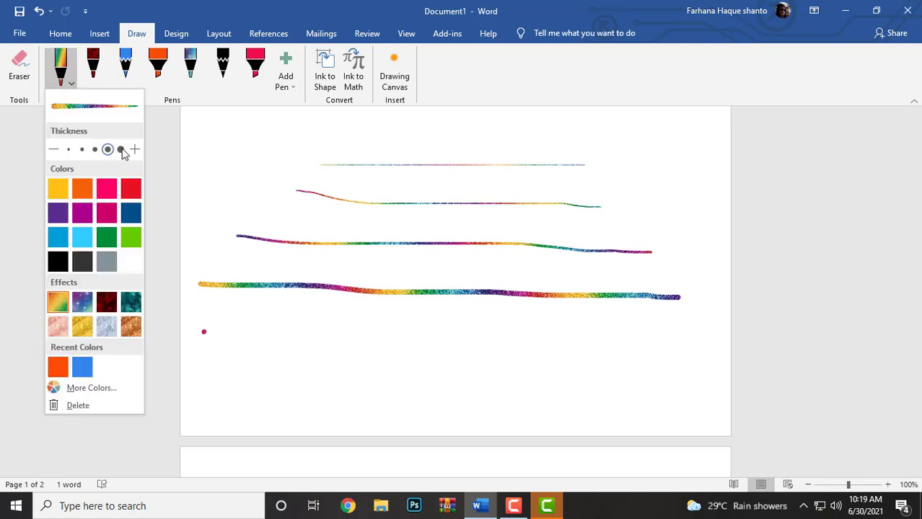
{"action": "left_click_drag", "start_coordinate": [202, 329], "coordinate": [695, 326]}
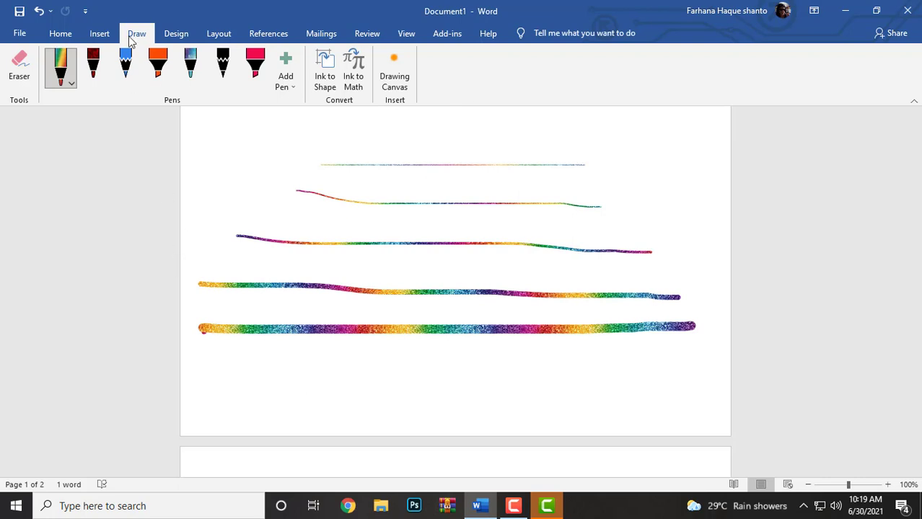
Step: Make a small mark with the orange highlighter above the thinnest rainbow line
{"action": "left_click", "coordinate": [158, 64]}
{"action": "left_click", "coordinate": [166, 82]}
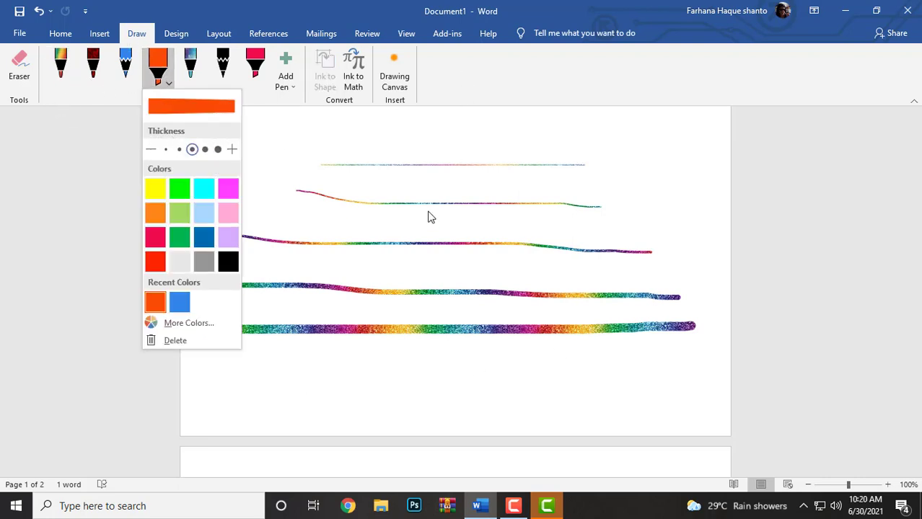
{"action": "left_click", "coordinate": [268, 119]}
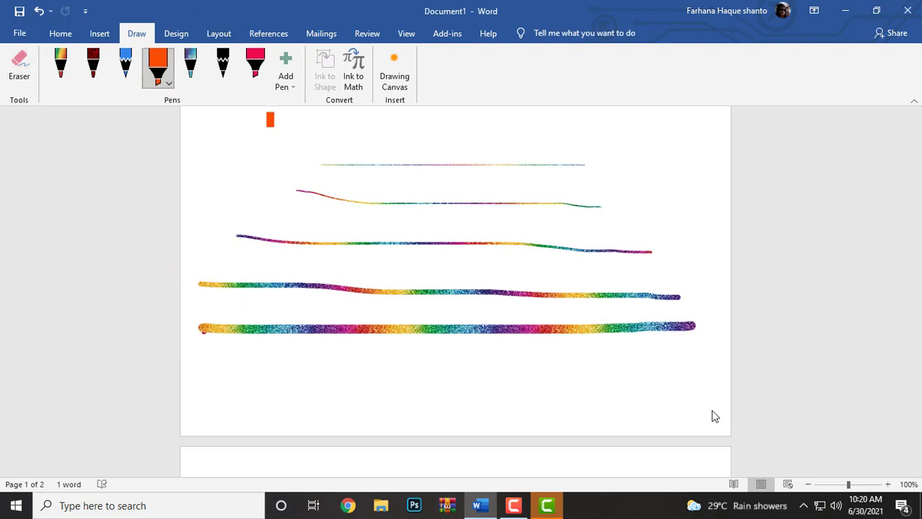
{"action": "scroll", "coordinate": [712, 417], "scroll_direction": "down", "scroll_amount": 5}
{"action": "scroll", "coordinate": [680, 426], "scroll_direction": "up", "scroll_amount": 4}
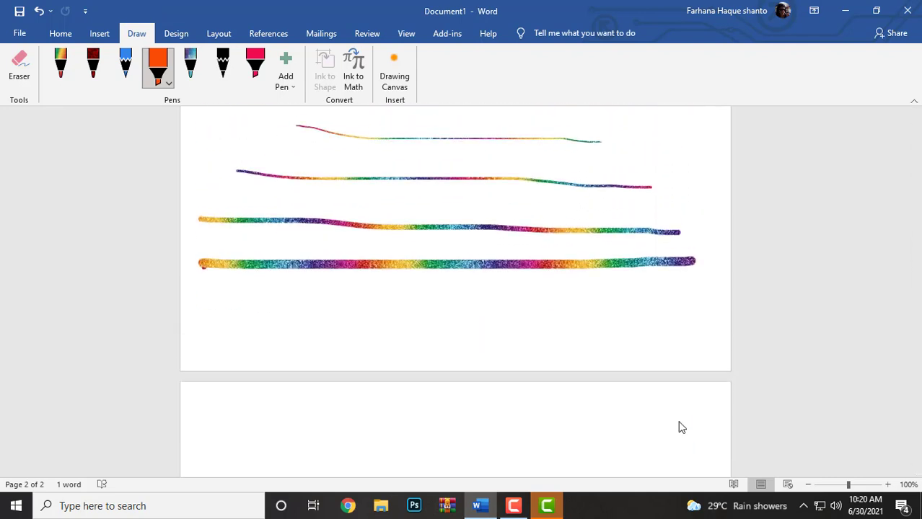